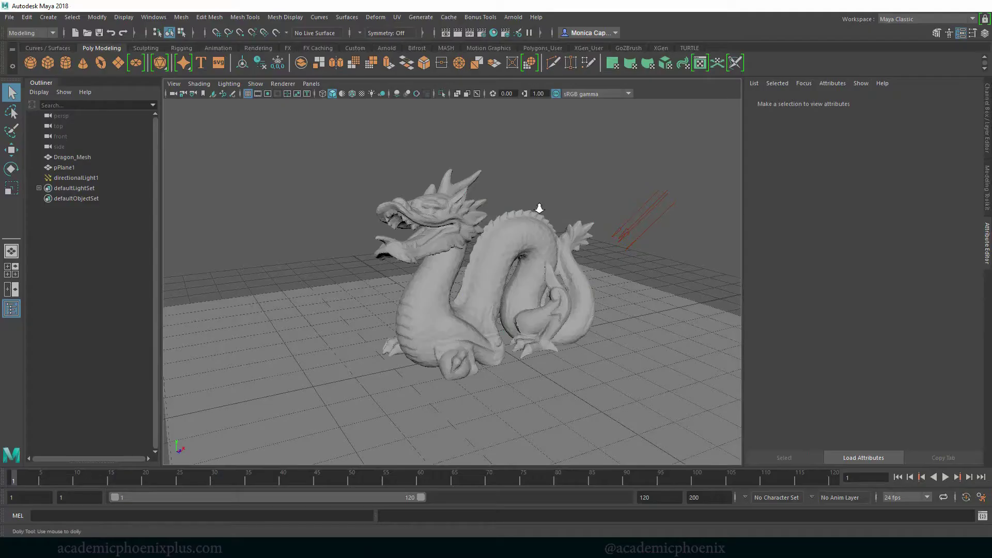
Dolly in and orbit around the dragon, selecting the dragon mesh.
drag(539, 209, 597, 215)
key(q)
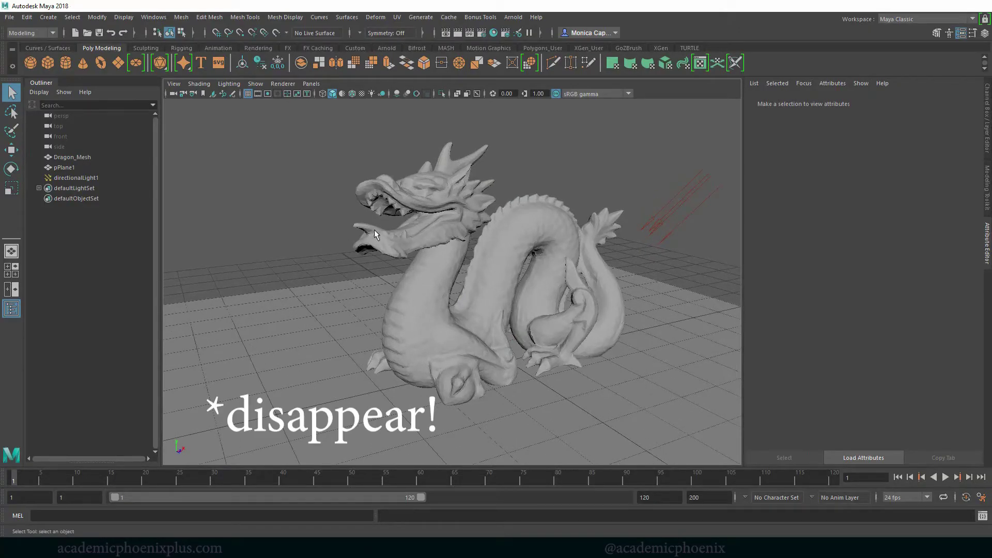
click(503, 275)
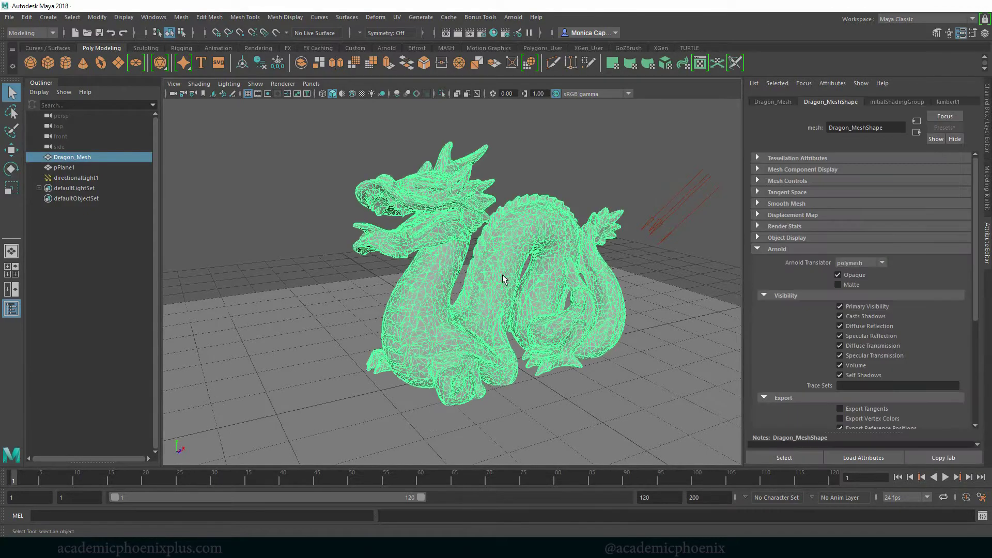
click(575, 161)
click(514, 250)
alt+drag(521, 235, 572, 173)
click(554, 190)
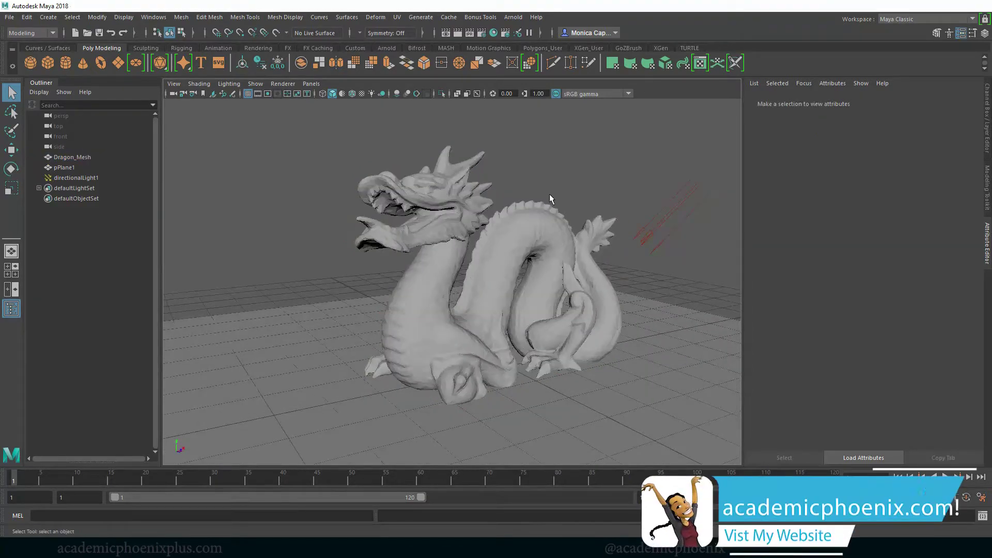
Orbit to view the selected dragon from above and then a lower angle.
alt+drag(529, 199, 376, 256)
click(439, 256)
click(305, 266)
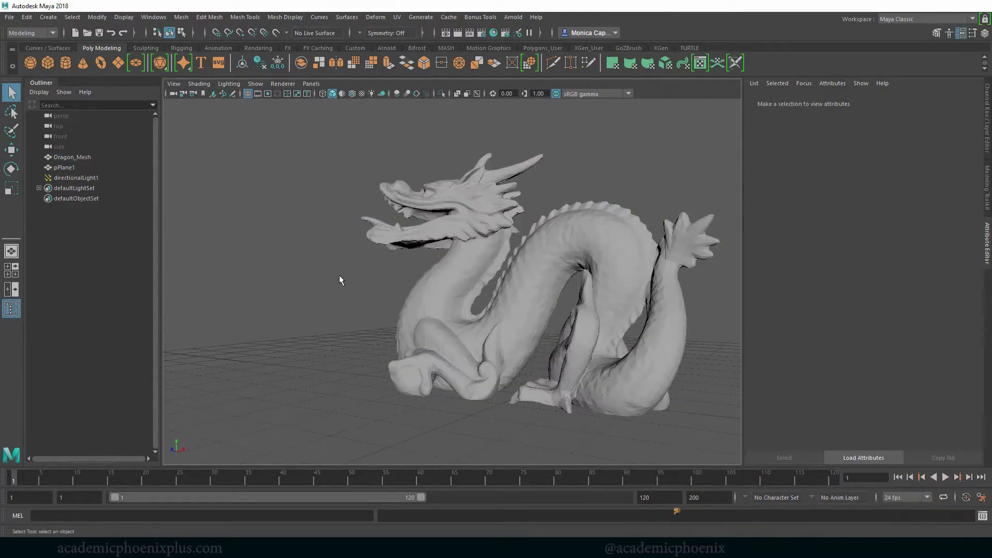
click(488, 288)
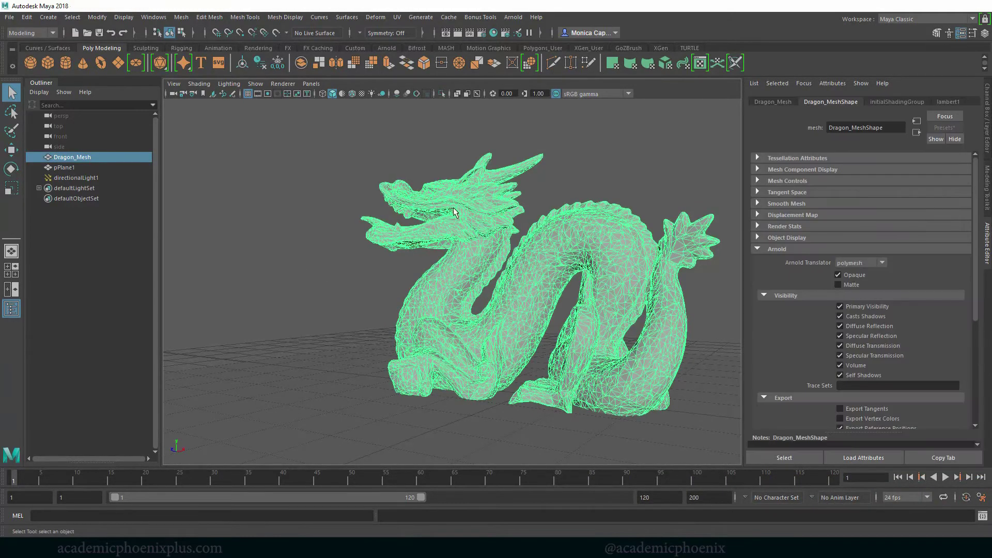
scroll(569, 248, up, 5)
scroll(568, 256, down, 5)
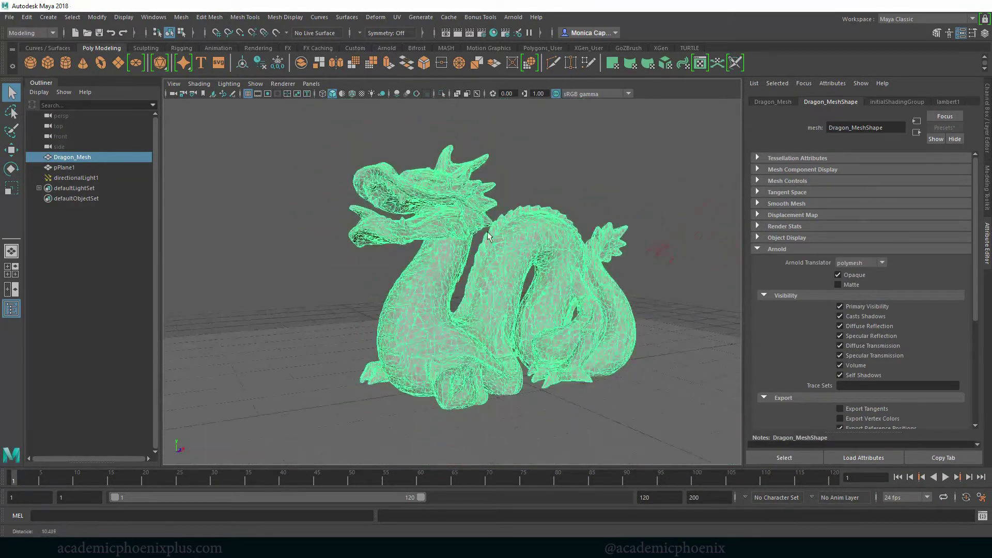
alt+drag(527, 264, 563, 219)
scroll(500, 272, up, 3)
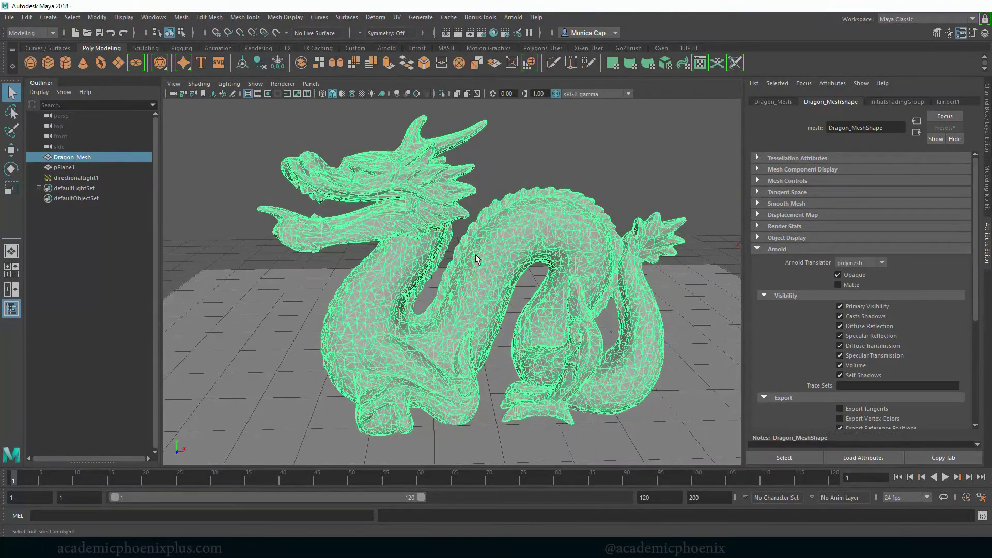
alt+drag(374, 341, 352, 332)
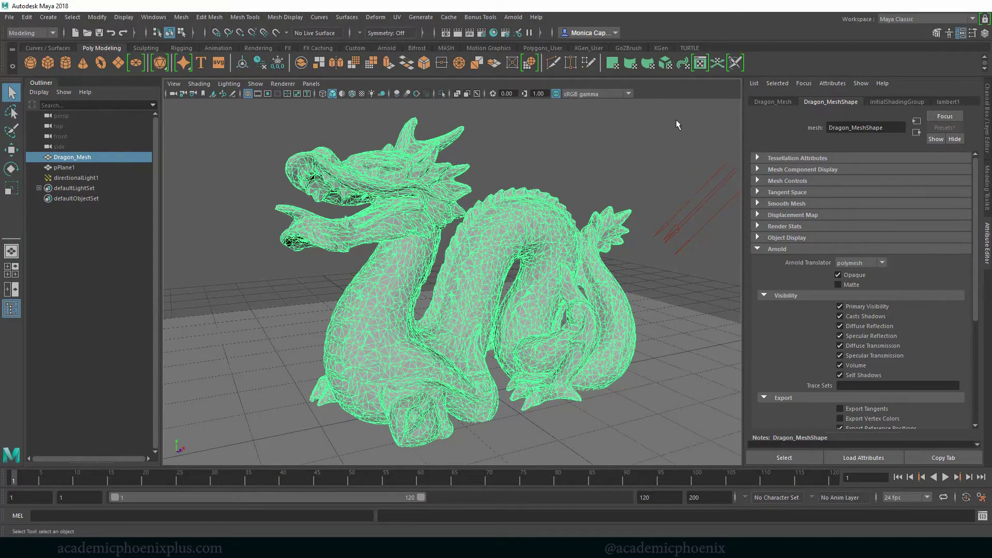
Switch to the Texturing workspace, turn off the dragon's Arnold Opaque, and widen the viewport.
click(902, 20)
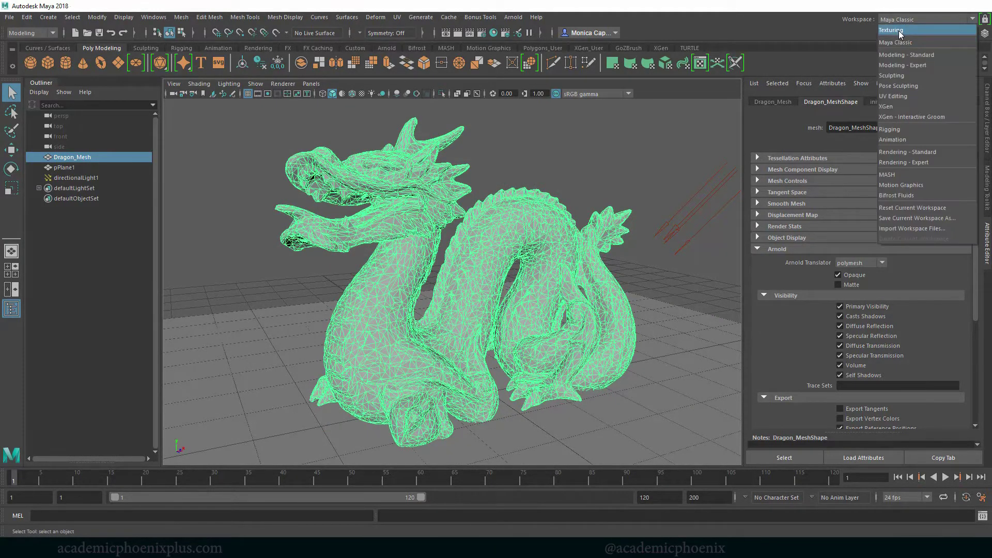
click(901, 29)
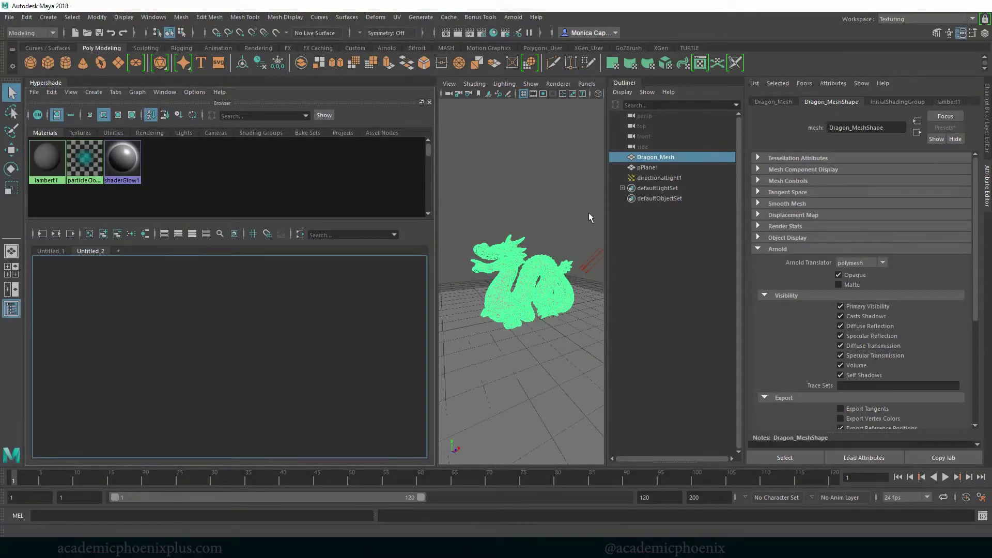
click(857, 278)
drag(436, 288, 364, 289)
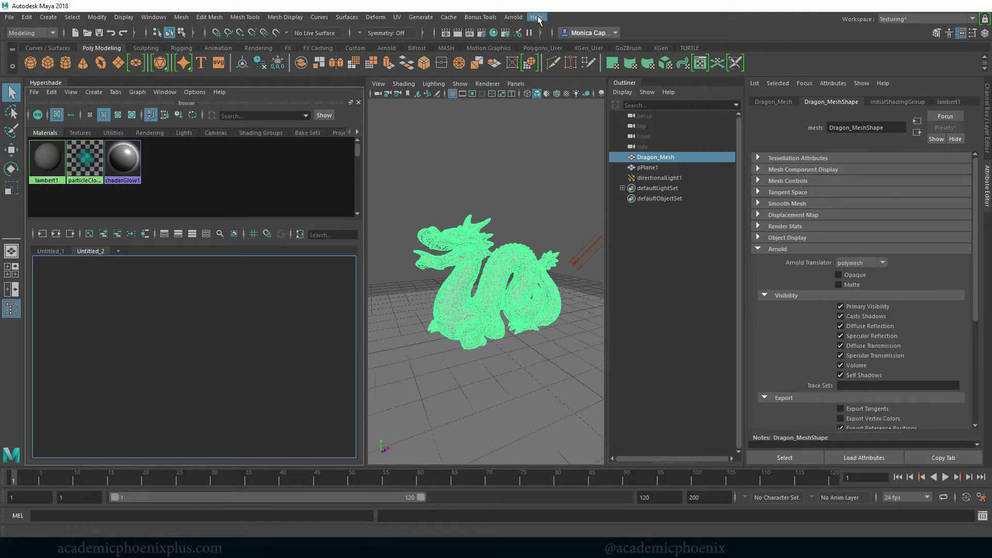
Render the dragon in Arnold RenderView and enlarge the render window.
click(514, 17)
click(519, 44)
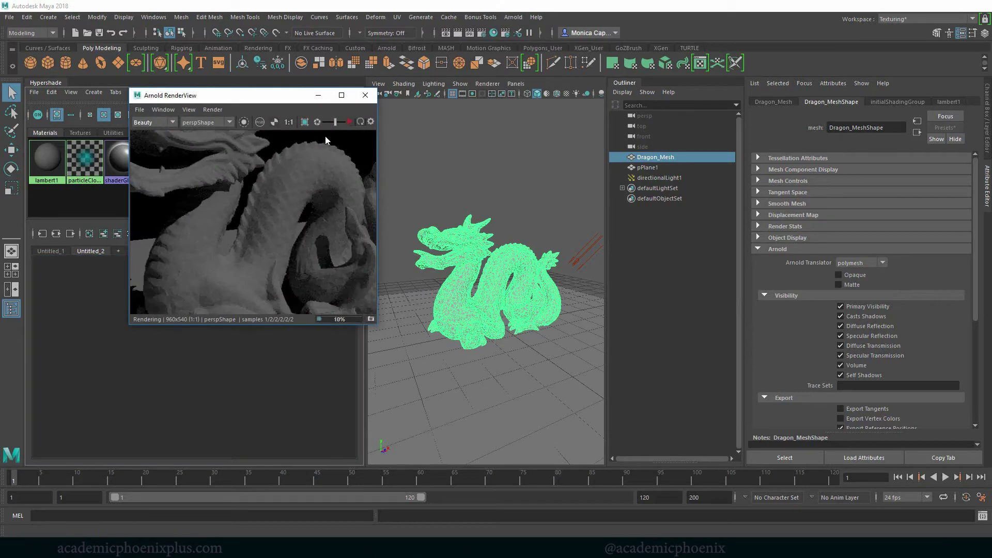
drag(374, 327, 728, 462)
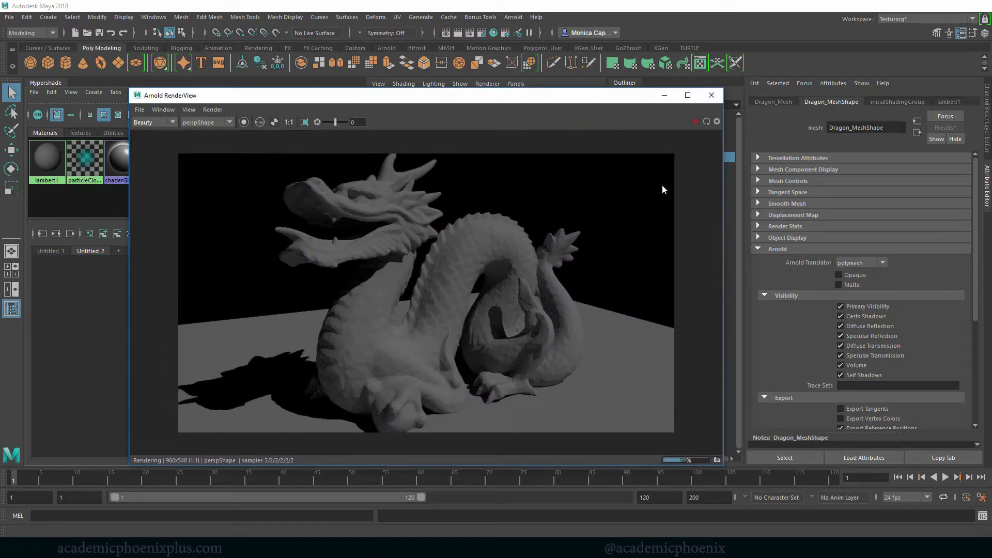
drag(575, 100, 501, 96)
Dock the render above a taller viewport and begin assigning a new material to the dragon.
drag(464, 161, 464, 312)
scroll(461, 200, down, 1)
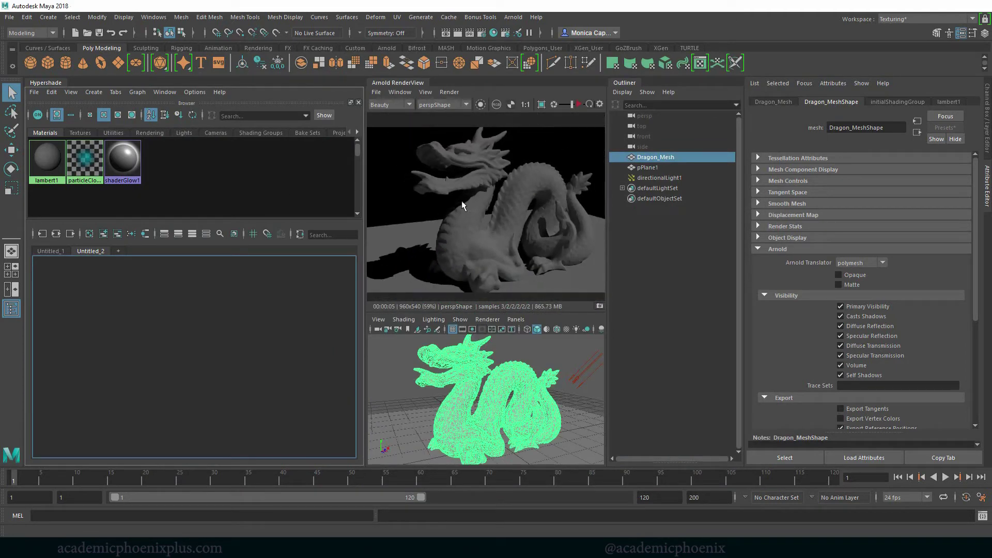
drag(480, 309, 496, 284)
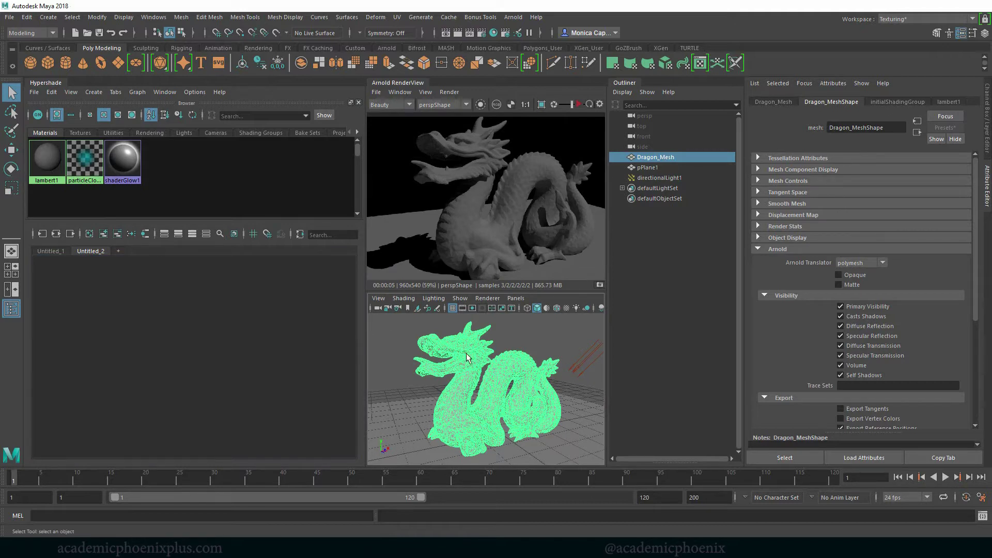
right_drag(468, 356, 472, 514)
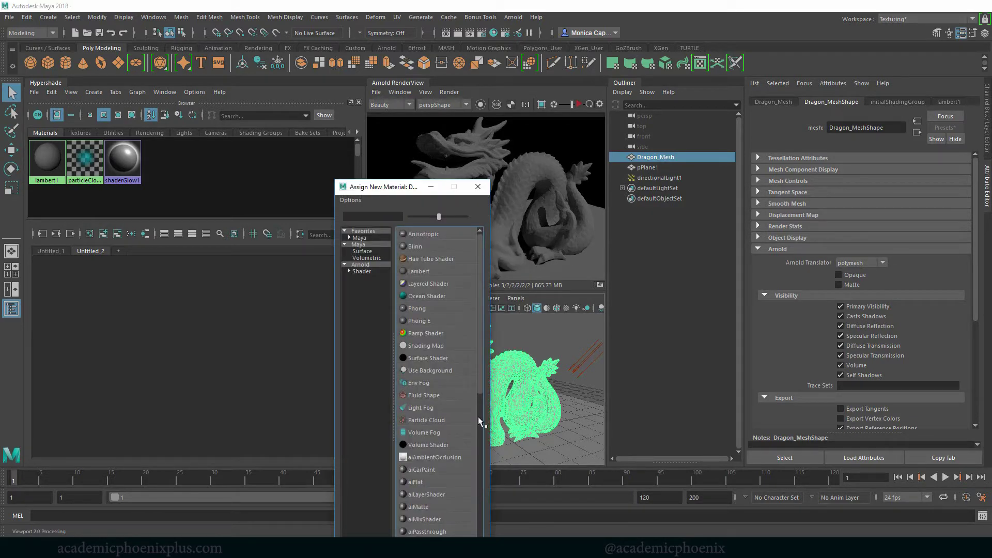
Assign a new aiStandardSurface material and graph the aiStandardSurface2 network in Hypershade.
click(364, 266)
click(433, 358)
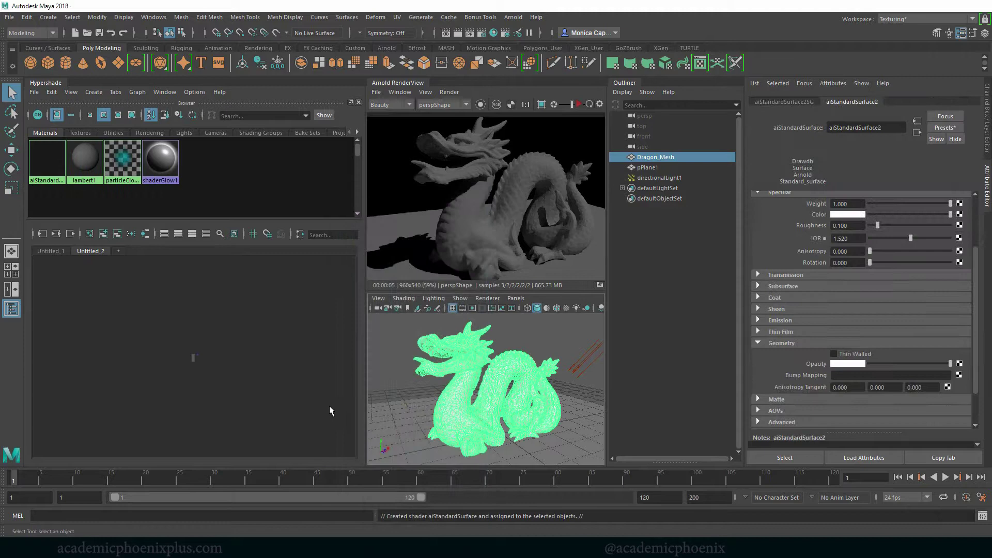
click(200, 357)
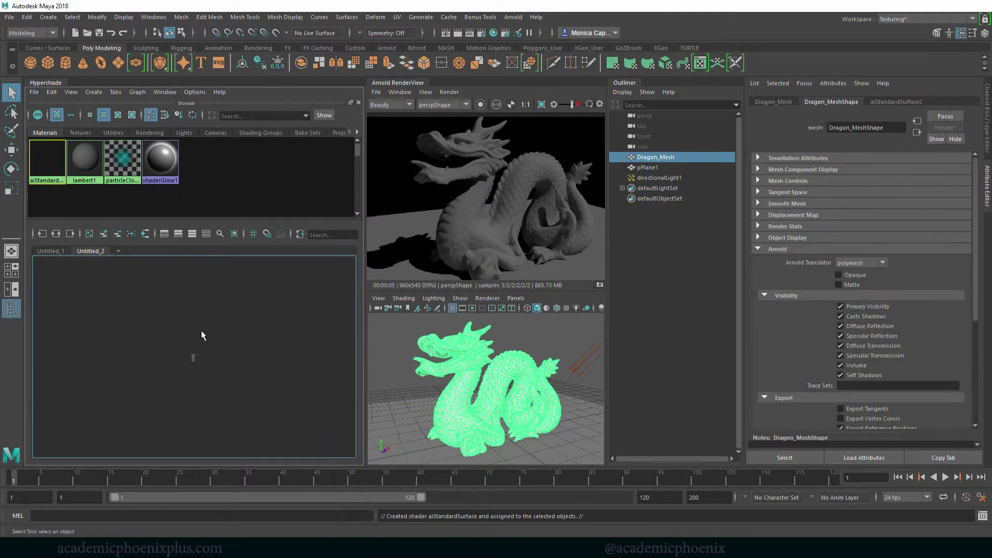
click(52, 159)
right_drag(53, 161, 90, 186)
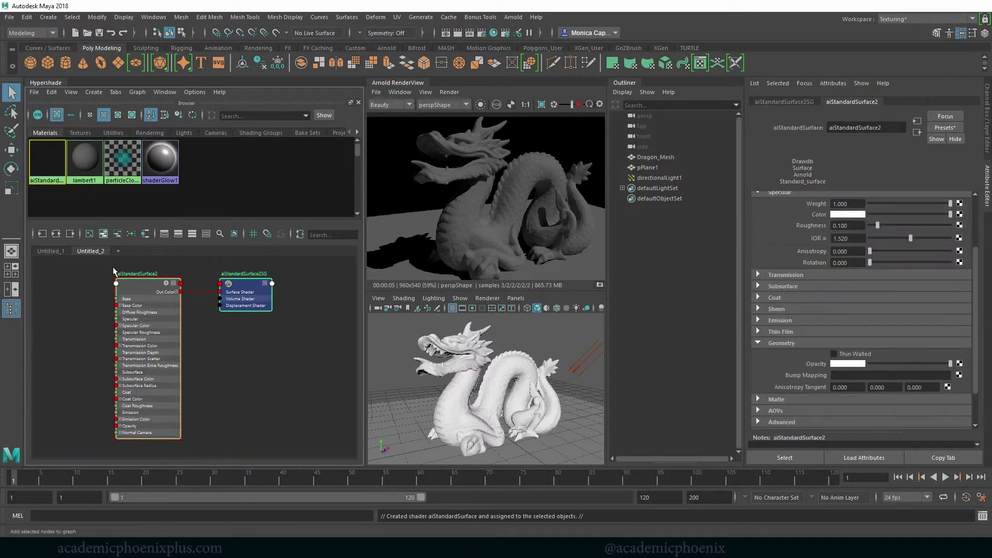
Set aiStandardSurface2 Base Weight to 1.000 and expand its Geometry section.
click(160, 294)
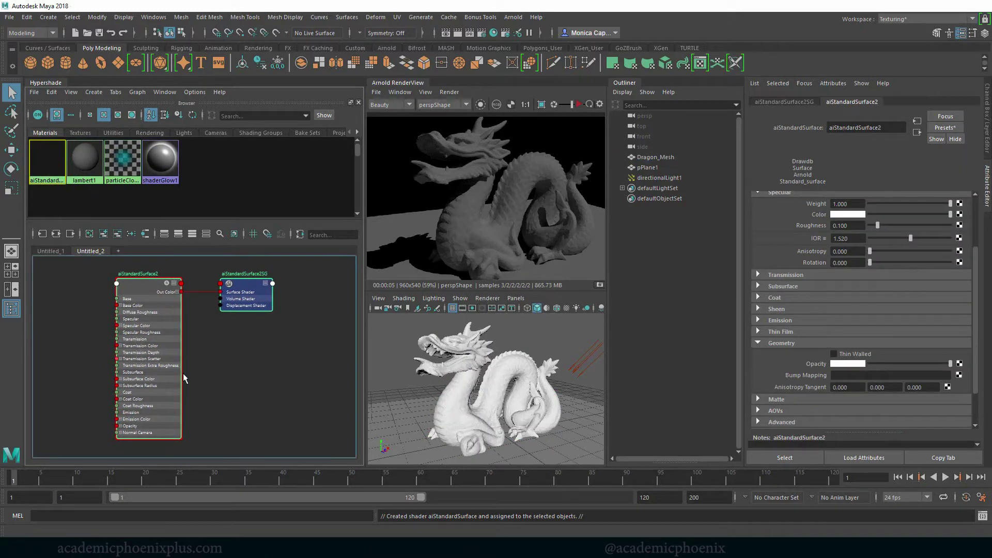
click(799, 343)
drag(978, 274, 982, 204)
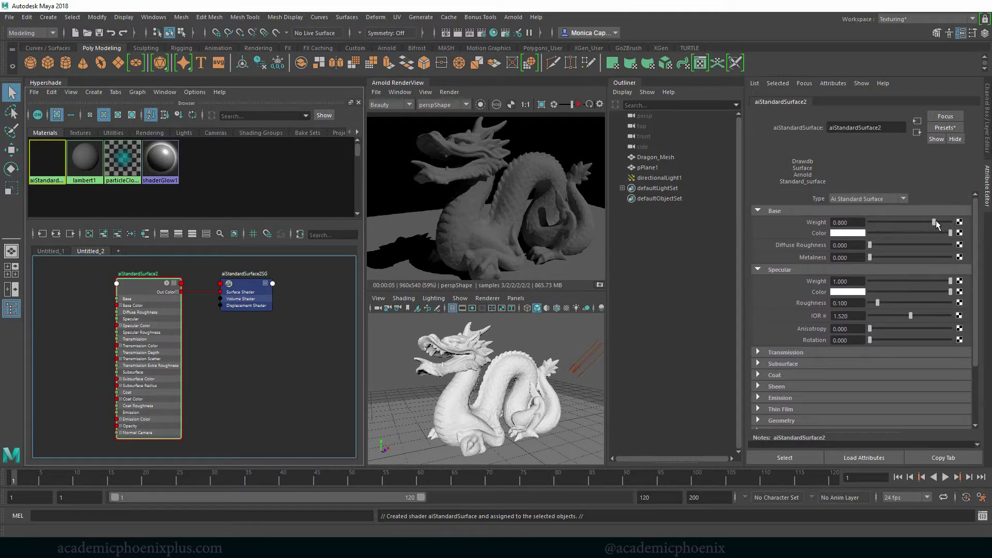
drag(935, 222, 960, 226)
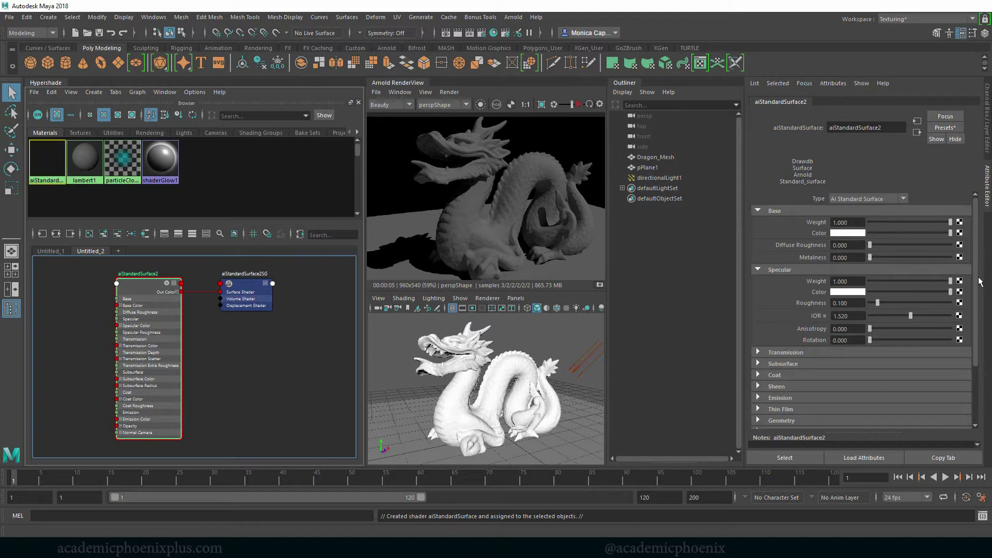
drag(980, 282, 977, 337)
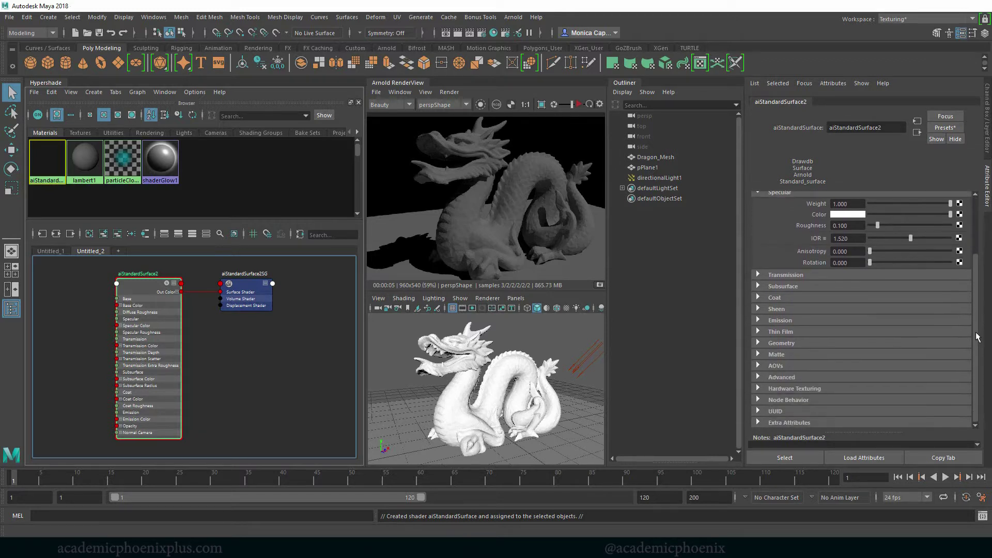
click(789, 343)
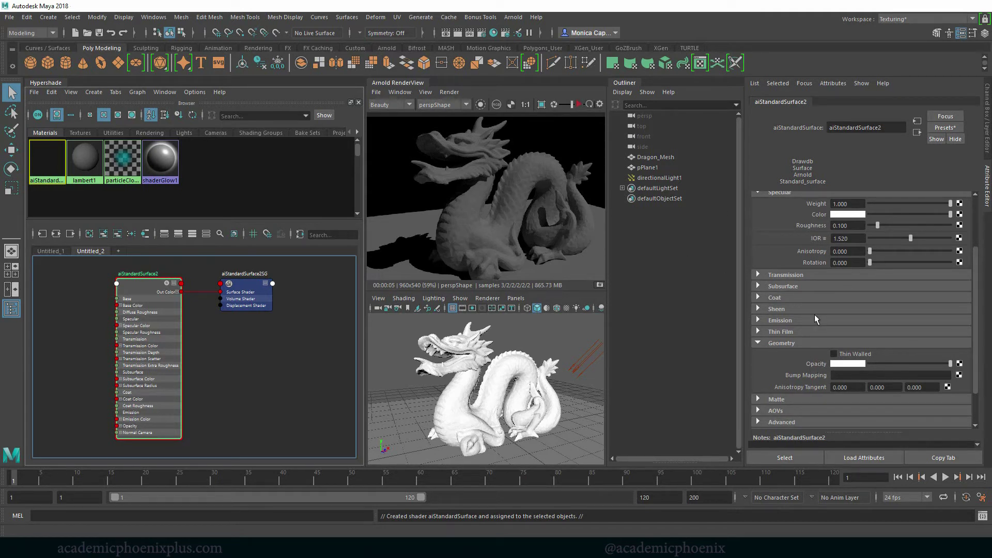
Run an IPR render while lowering the material's opacity, then stop it.
click(579, 104)
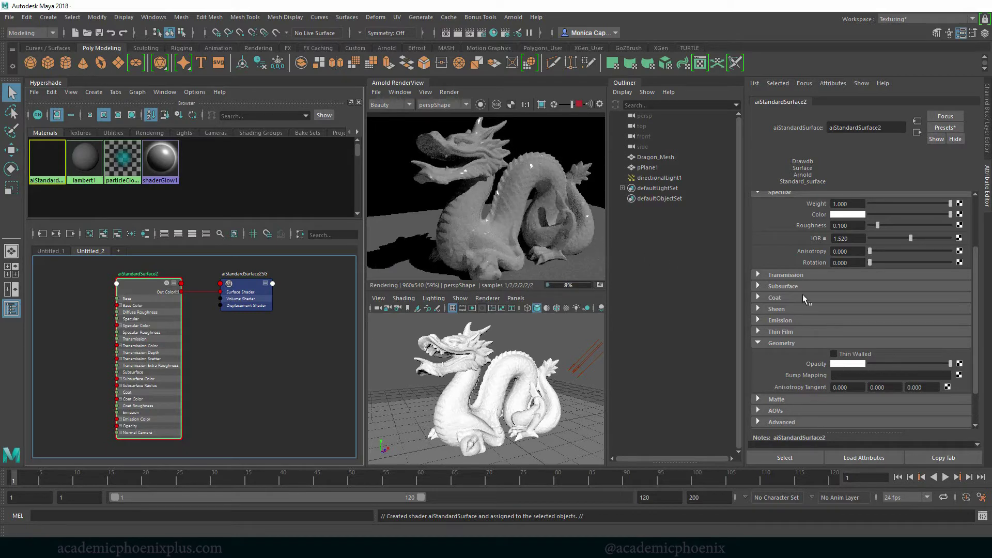
mouse_move(934, 362)
mouse_down()
mouse_move(854, 364)
mouse_move(951, 361)
mouse_up()
click(579, 104)
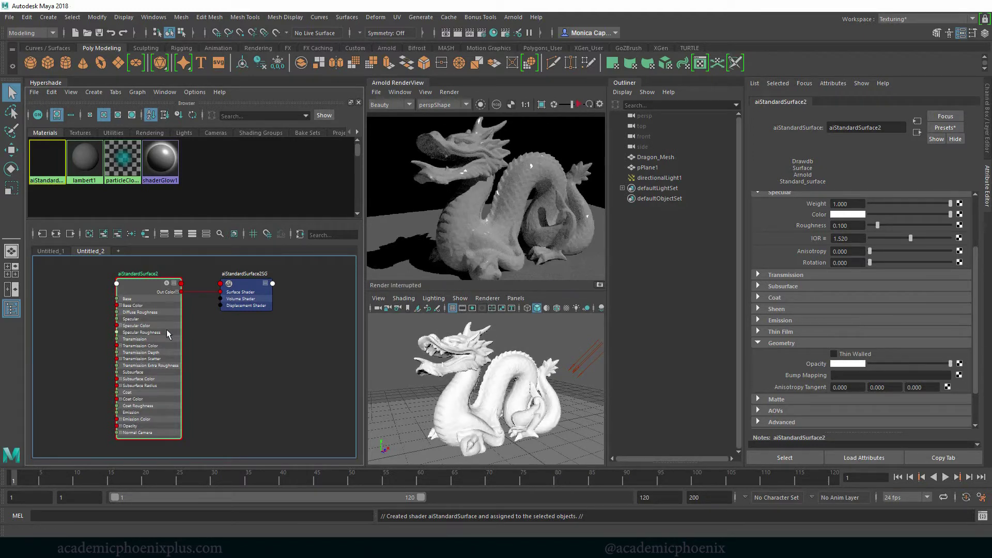
alt+middle_drag(167, 335, 328, 336)
Create an aiNoise1 node in the Hypershade graph and move it left.
click(144, 343)
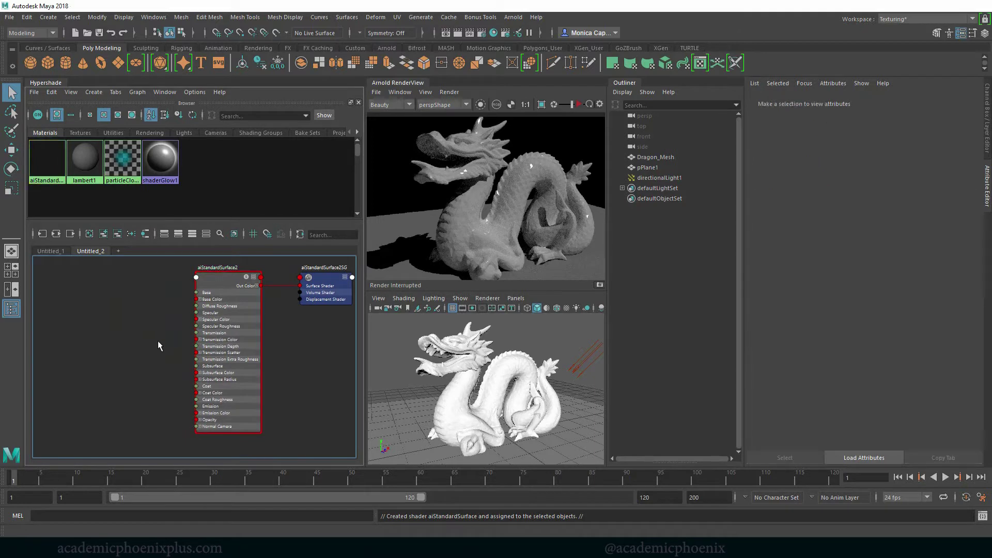
drag(111, 337, 114, 339)
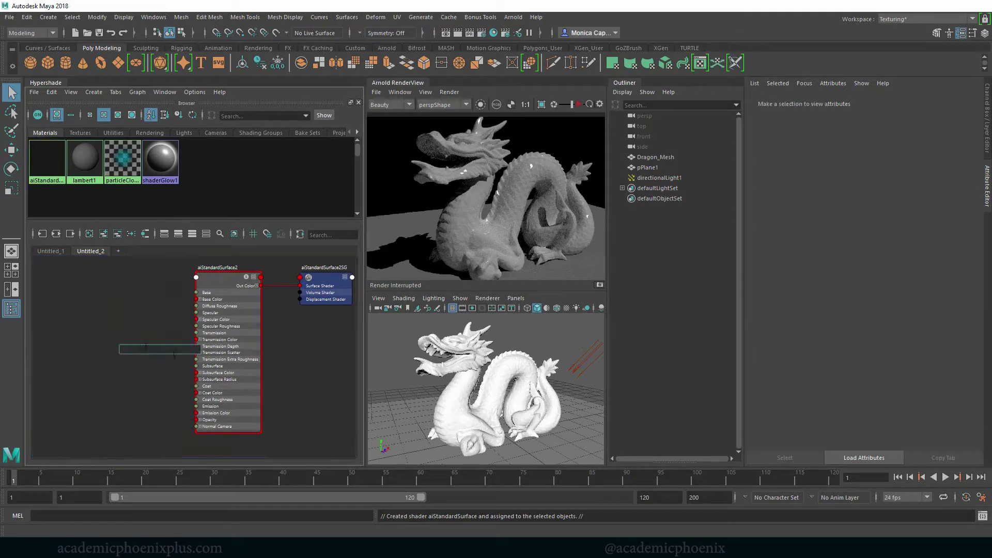
text(aino)
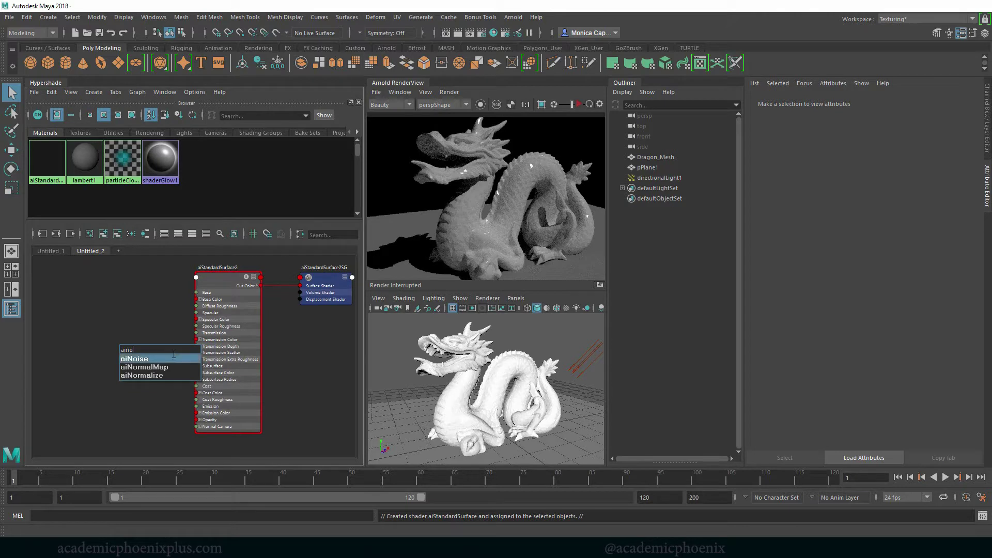
click(173, 355)
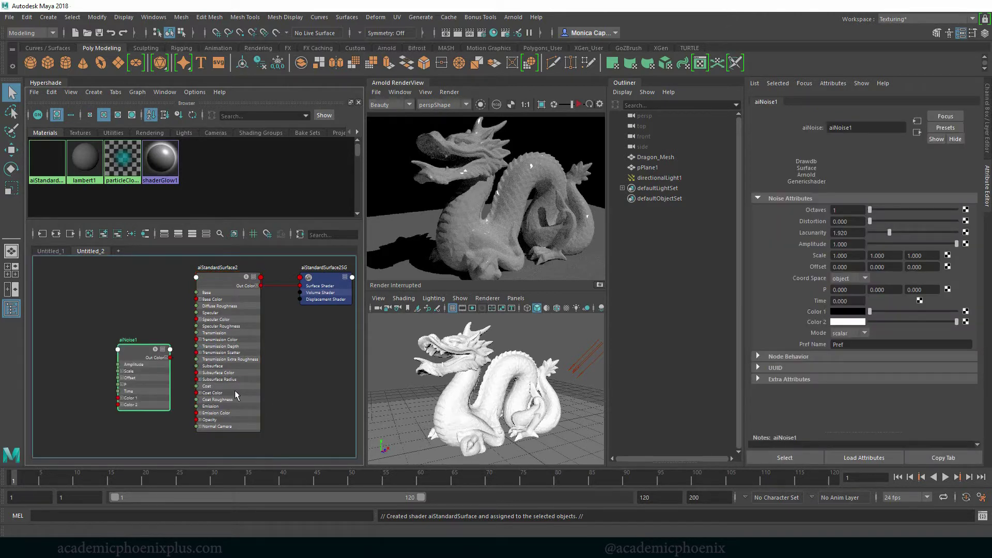
drag(140, 363, 81, 340)
click(149, 360)
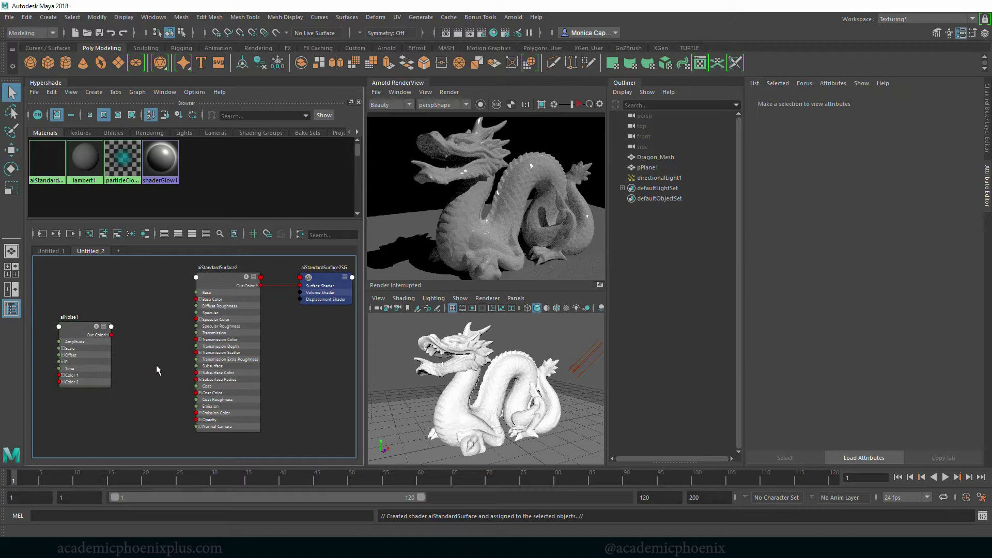
Create an aiRange2 node and place it between aiNoise1 and the shader.
key(Tab)
text(ao)
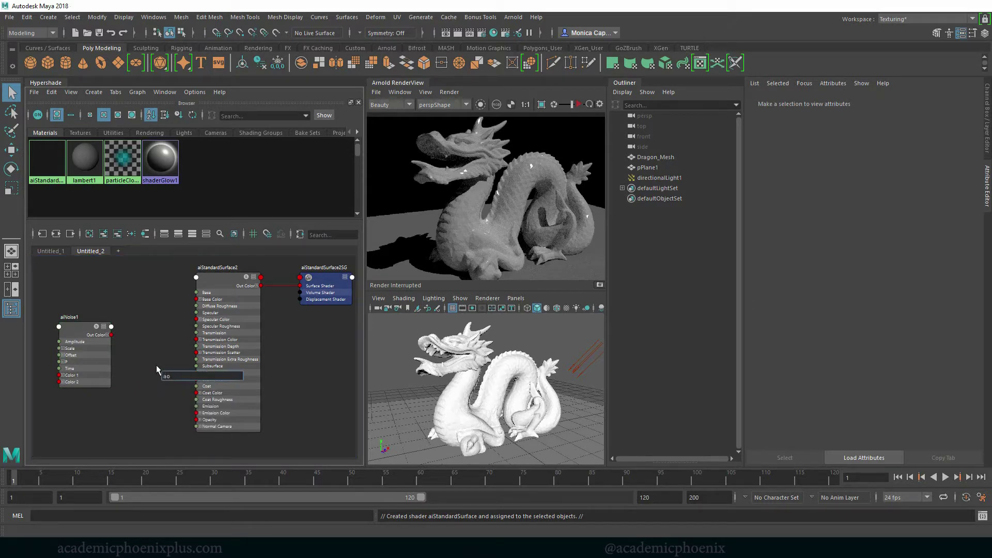
key(BackSpace)
key(BackSpace)
text(i)
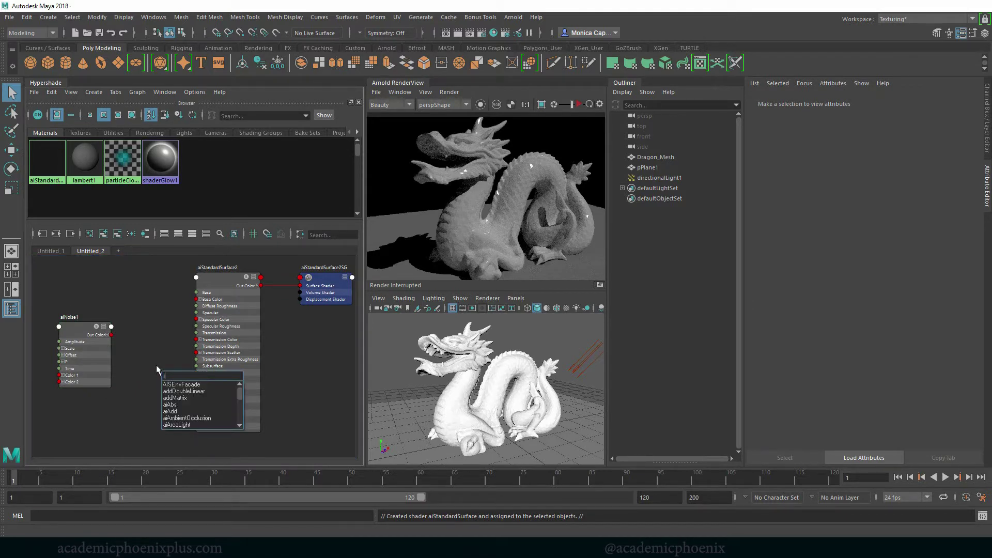
key(BackSpace)
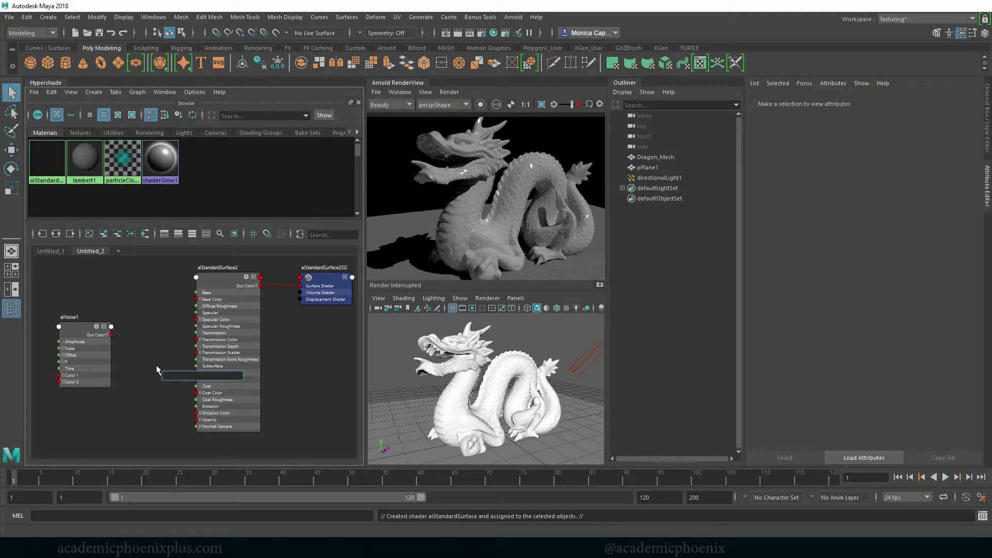
text(airan)
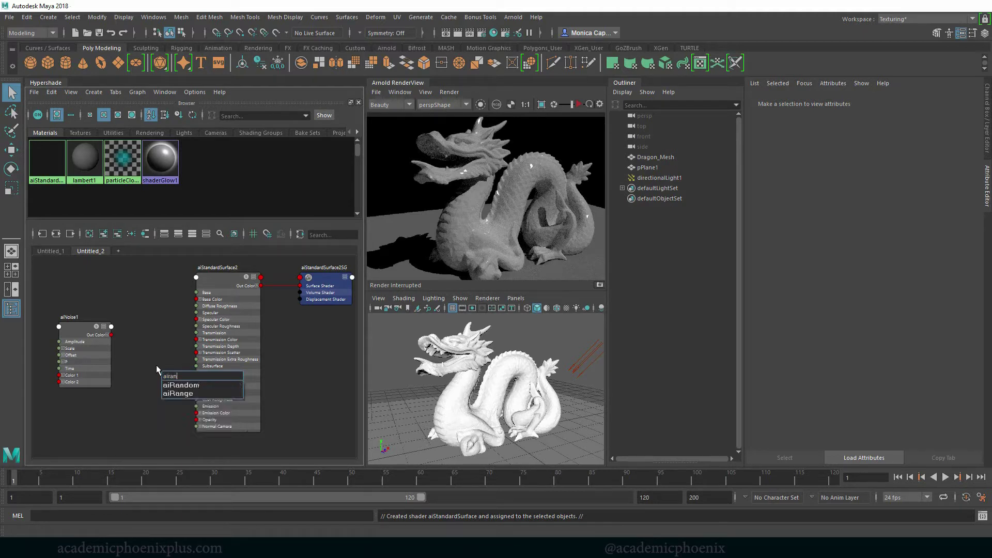
key(Down)
key(Return)
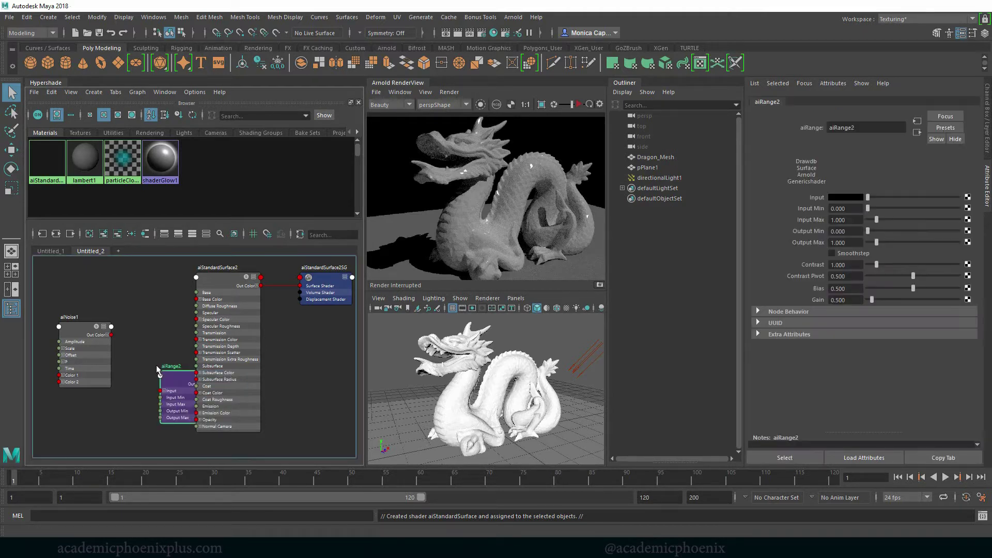
drag(170, 376, 122, 335)
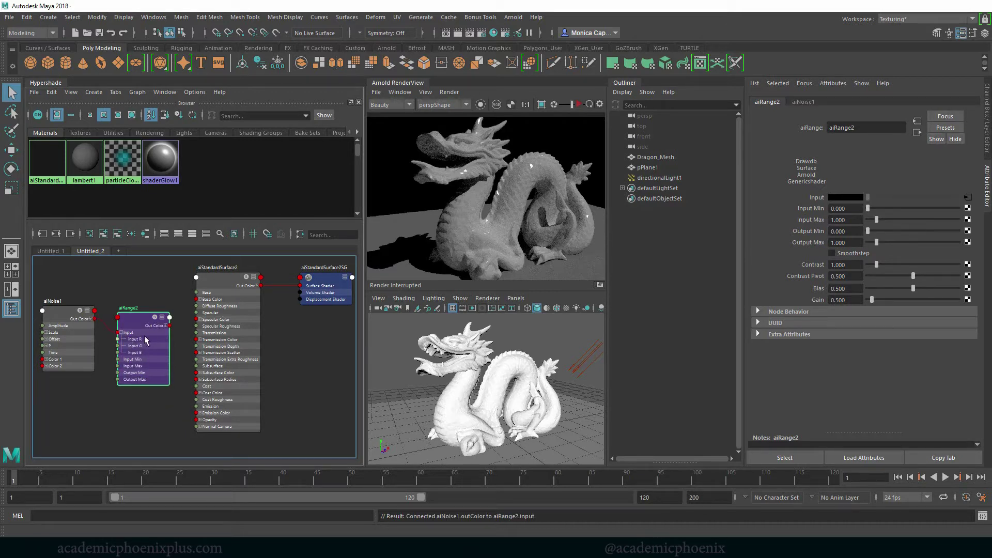
Connect aiRange2's Out Color to aiStandardSurface2 Opacity and wire aiNoise1 into it.
click(122, 333)
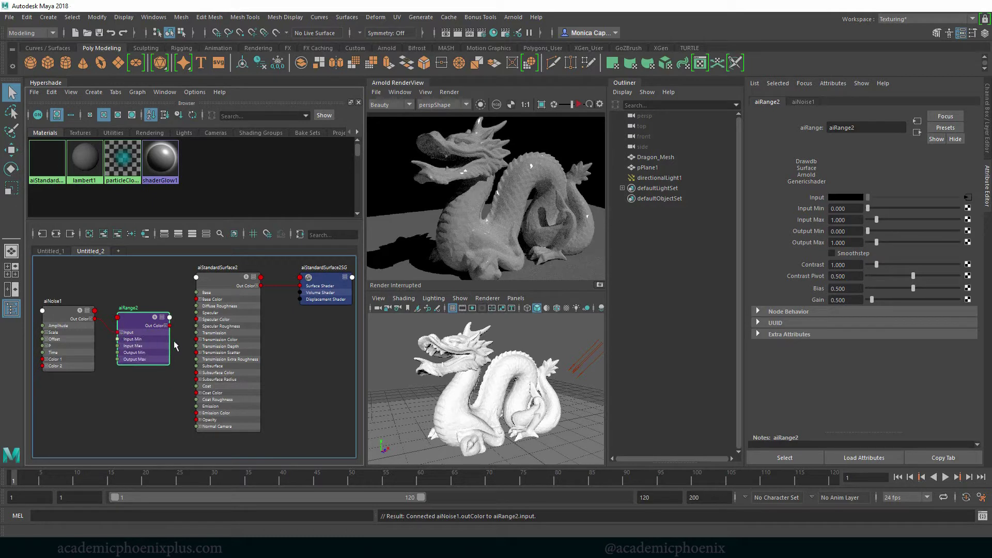
drag(174, 323, 199, 422)
click(77, 339)
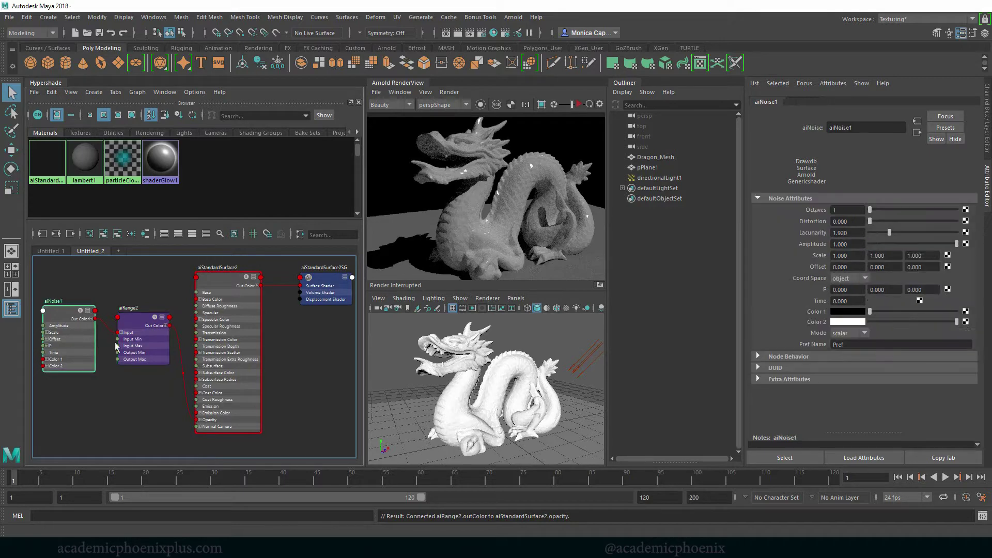
drag(198, 323, 179, 303)
Stop the render, preview aiNoise1 in isolation, then restart it with aiStandardSurface2 selected.
click(177, 282)
click(247, 276)
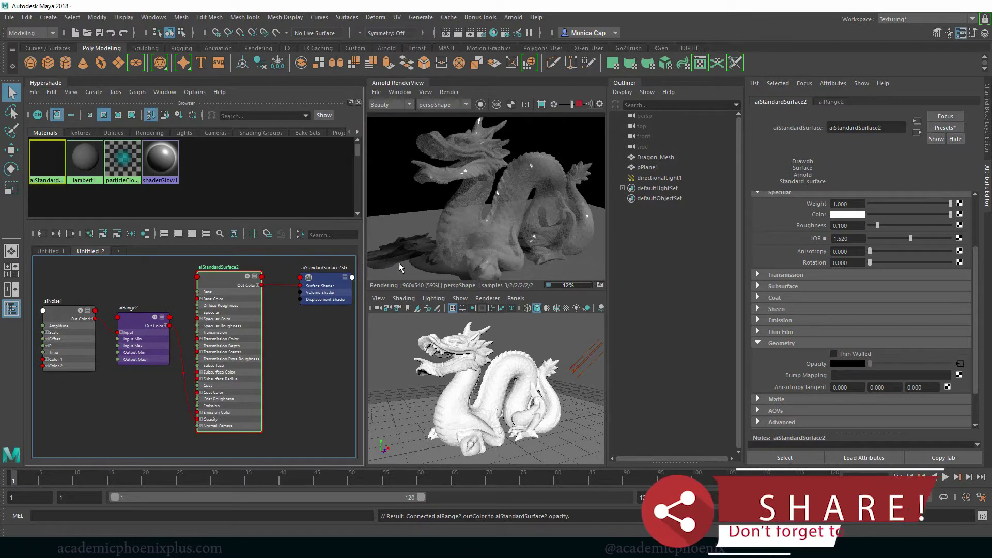
click(579, 104)
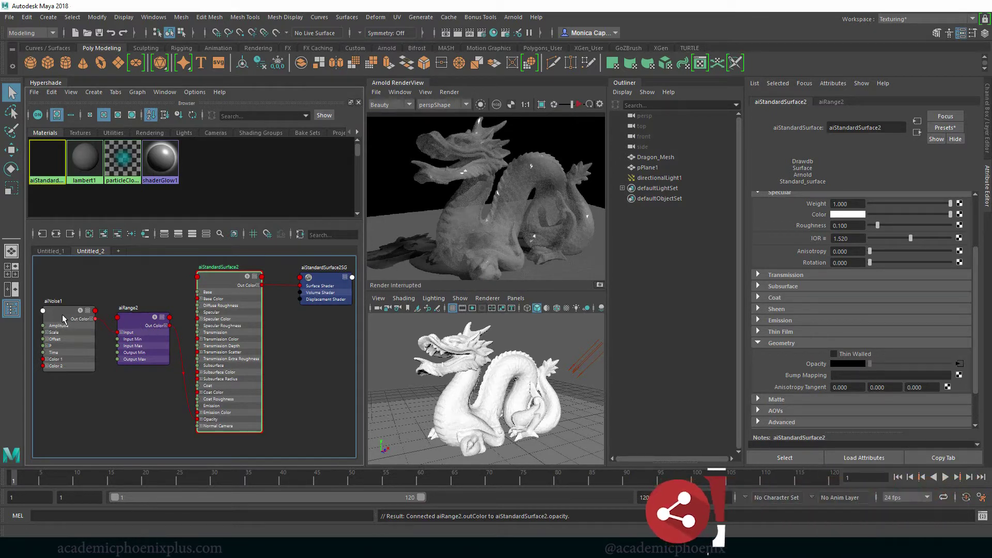
click(62, 314)
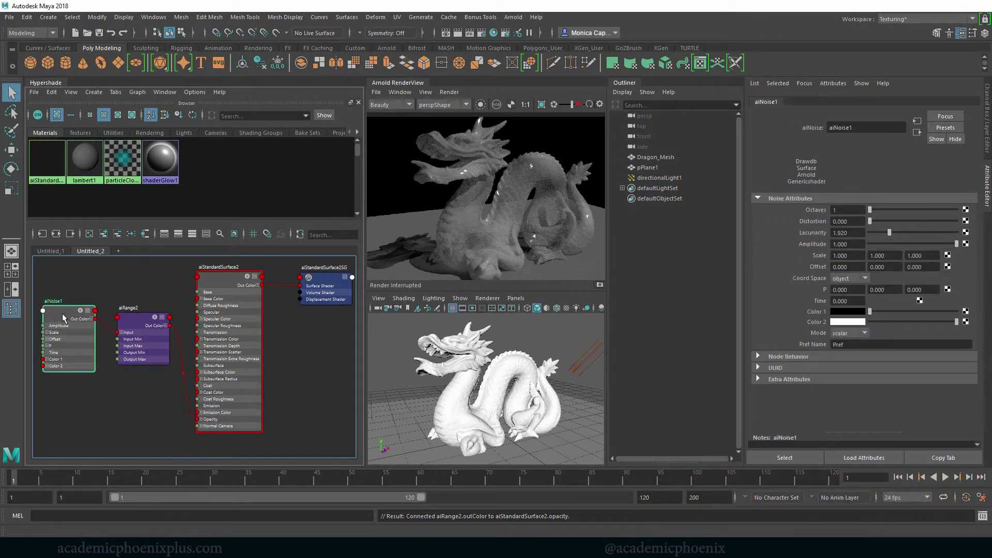
click(480, 105)
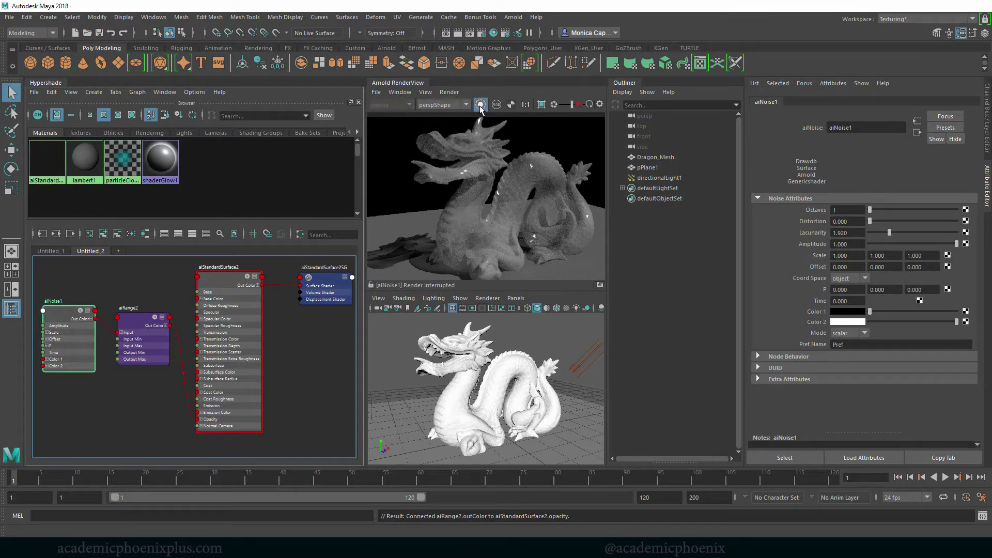
click(574, 105)
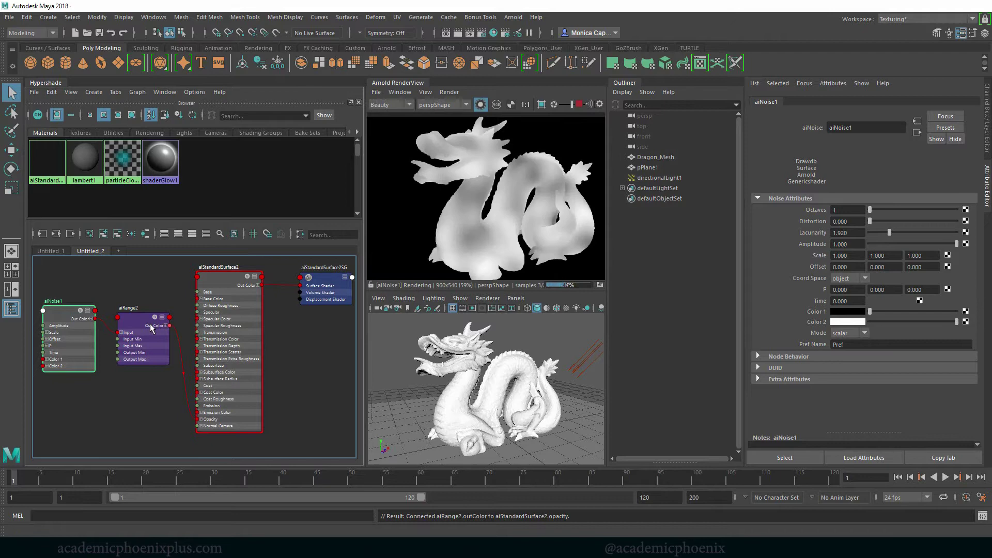
click(222, 276)
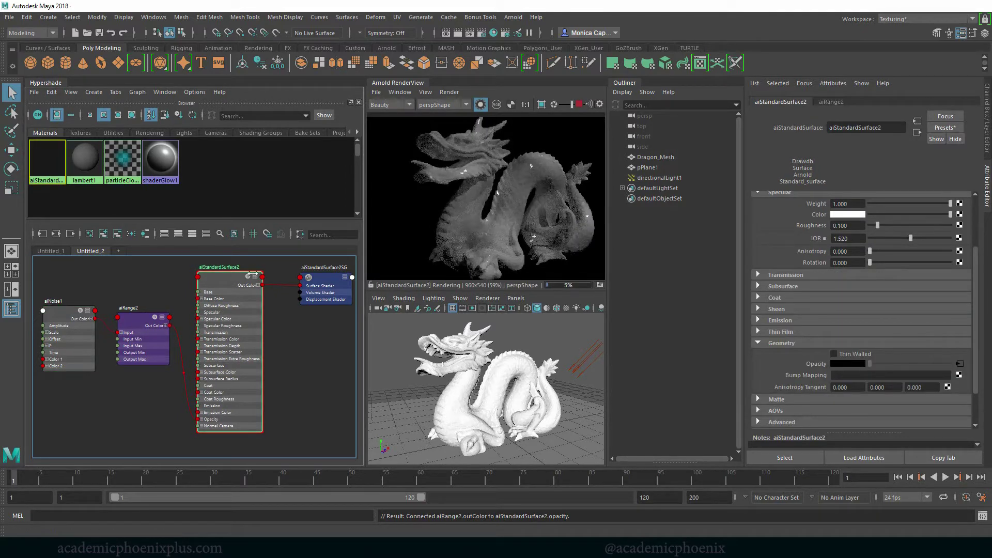
Set aiNoise1 Octaves to 8, Distortion to 1.747 and Lacunarity to 2.253.
click(73, 322)
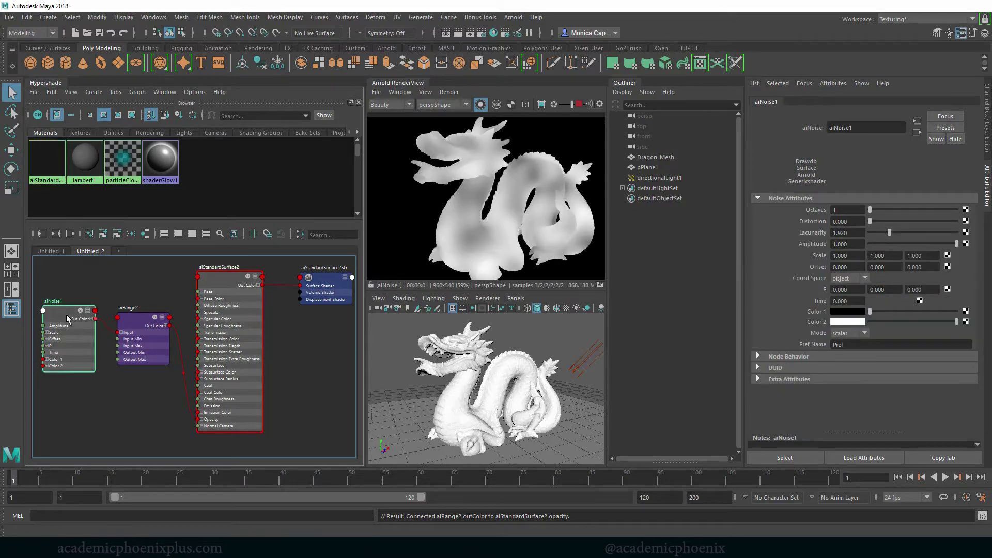
drag(870, 209, 962, 200)
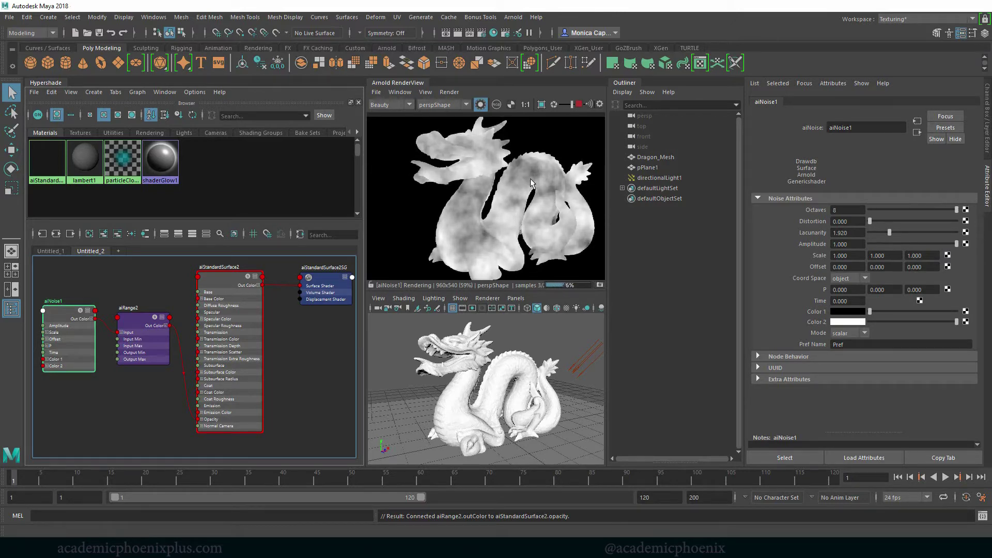
drag(875, 220, 897, 232)
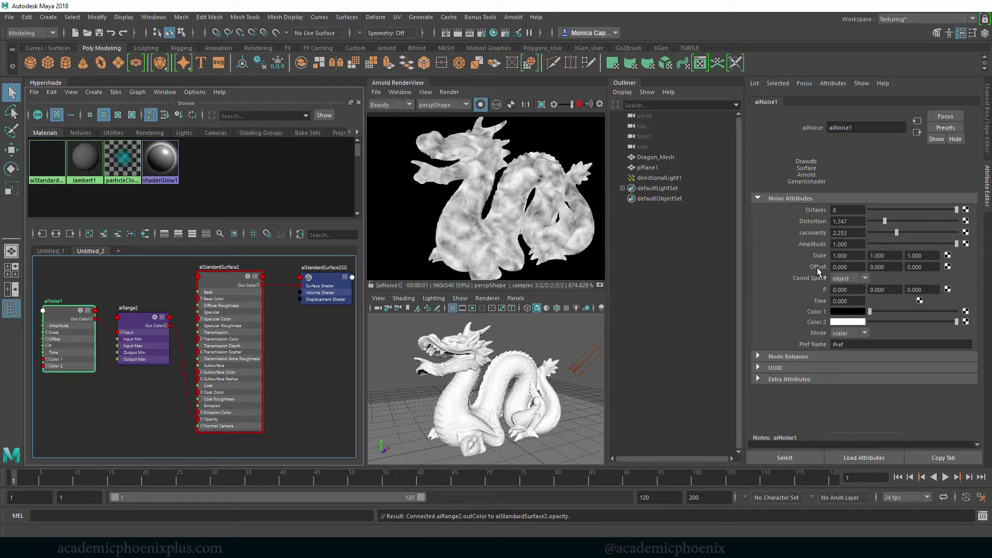
Enter 2 for aiNoise1's Scale X, Y and Z.
click(847, 255)
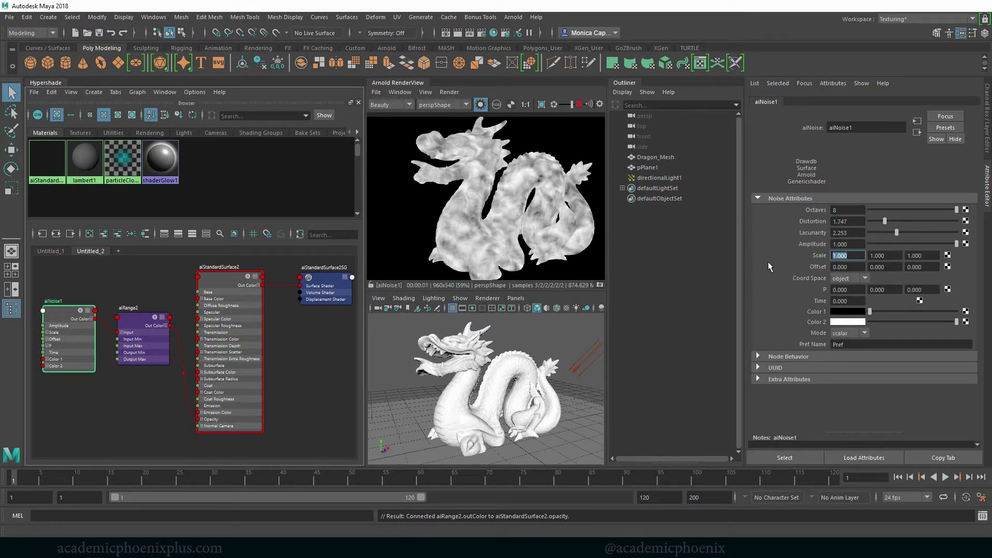
text(2)
key(Tab)
text(2)
key(Tab)
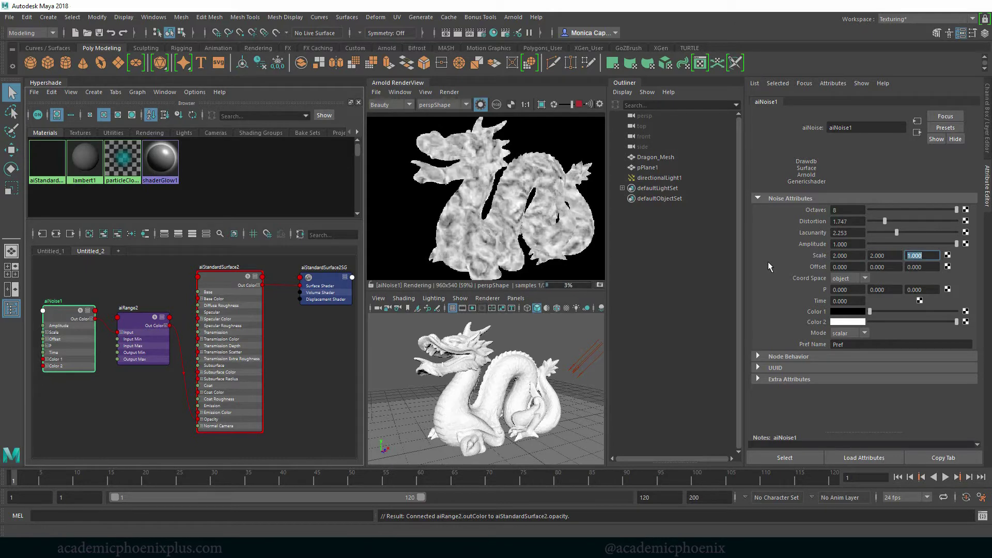
text(2)
key(Tab)
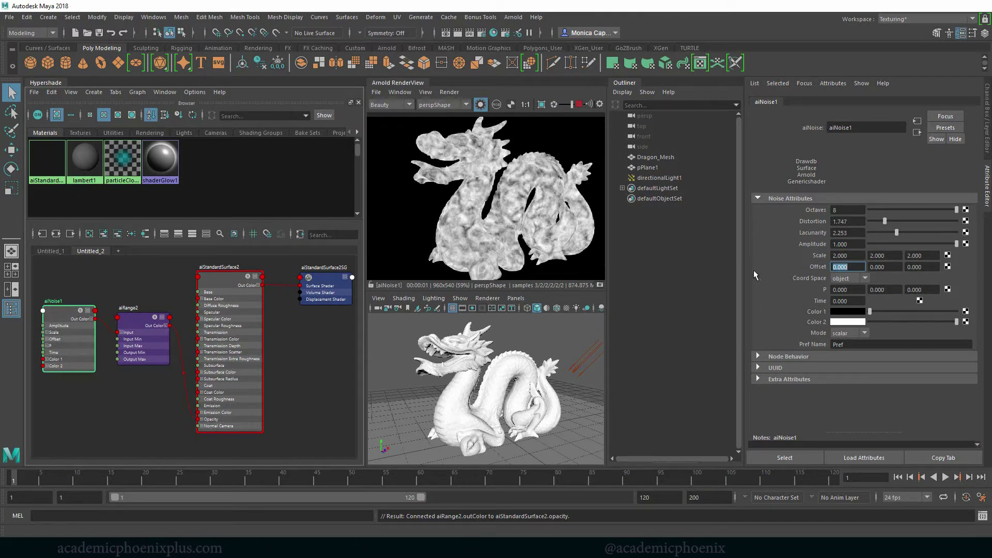
Re-render the aiStandardSurface2 shader, then preview the aiRange2 node's output.
click(222, 282)
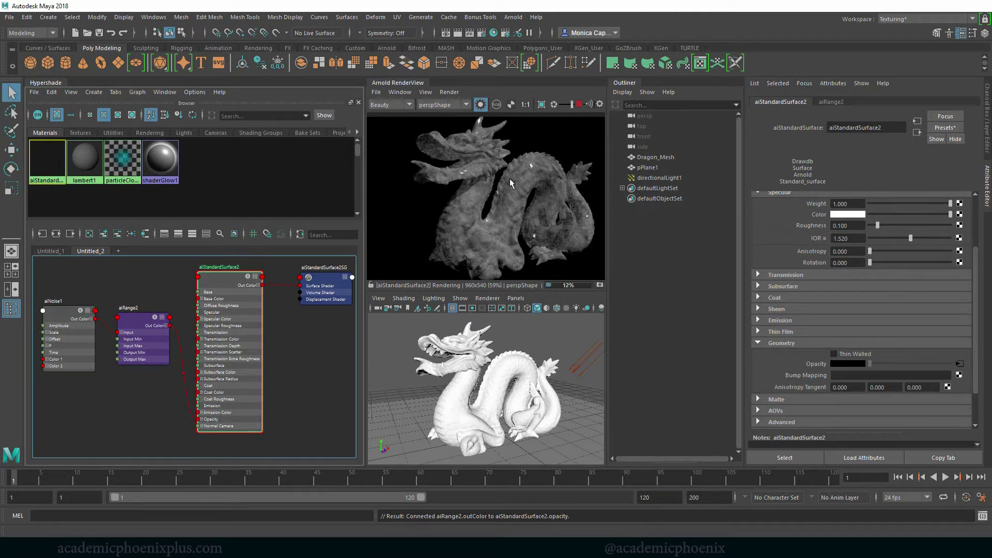
click(481, 105)
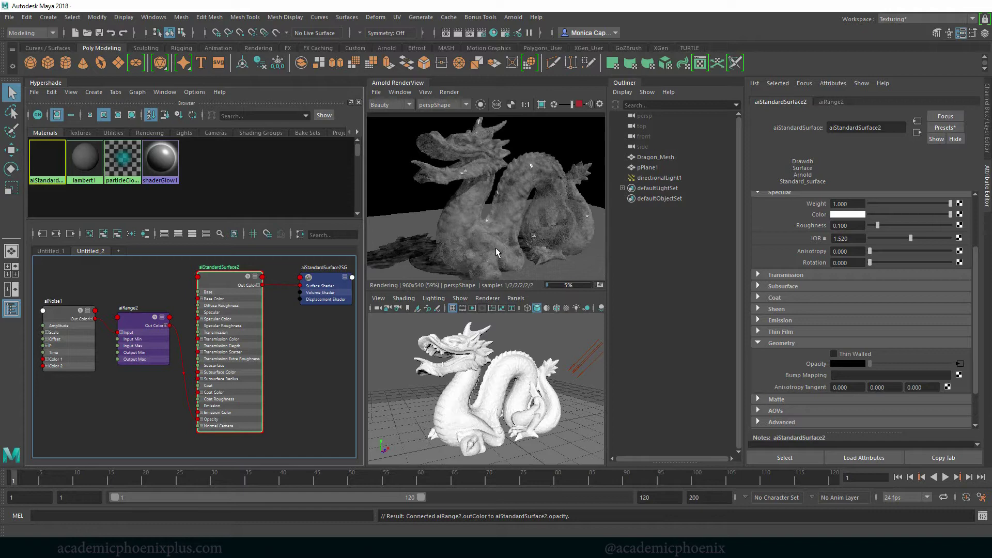
click(481, 105)
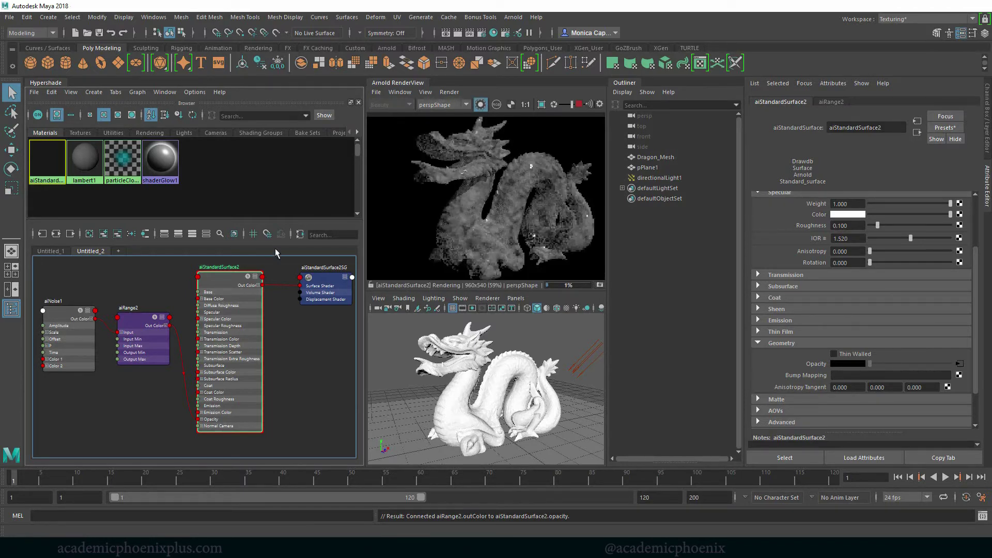
click(142, 334)
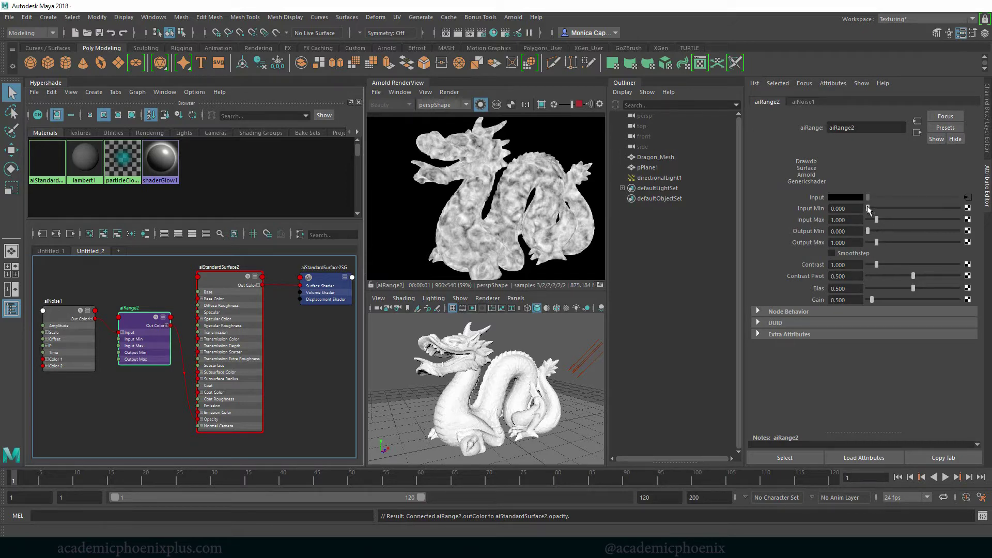
Try aiRange2 Input Min and Max values under IPR, ending at Min 0.000, Max 0.172.
drag(869, 209, 873, 209)
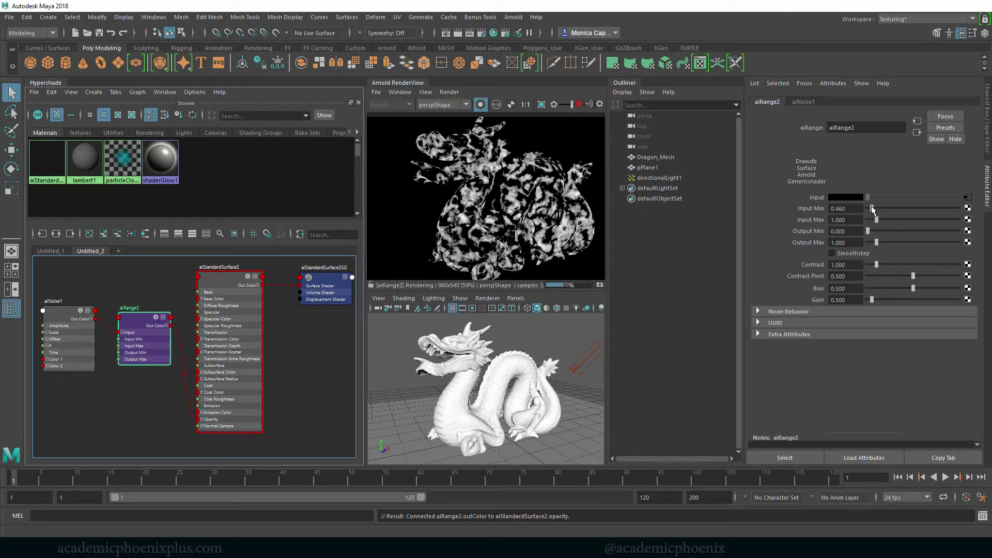
drag(873, 209, 878, 207)
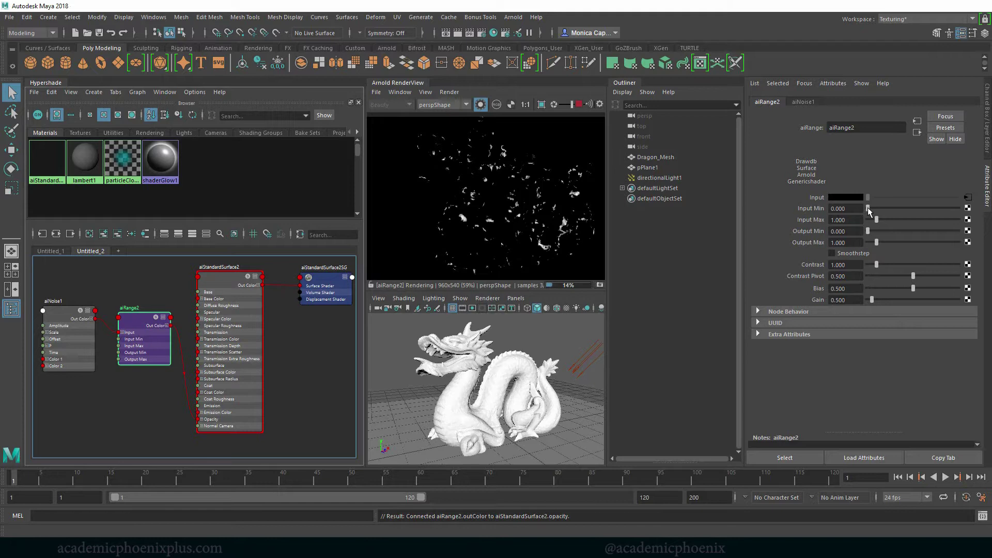
drag(877, 220, 875, 221)
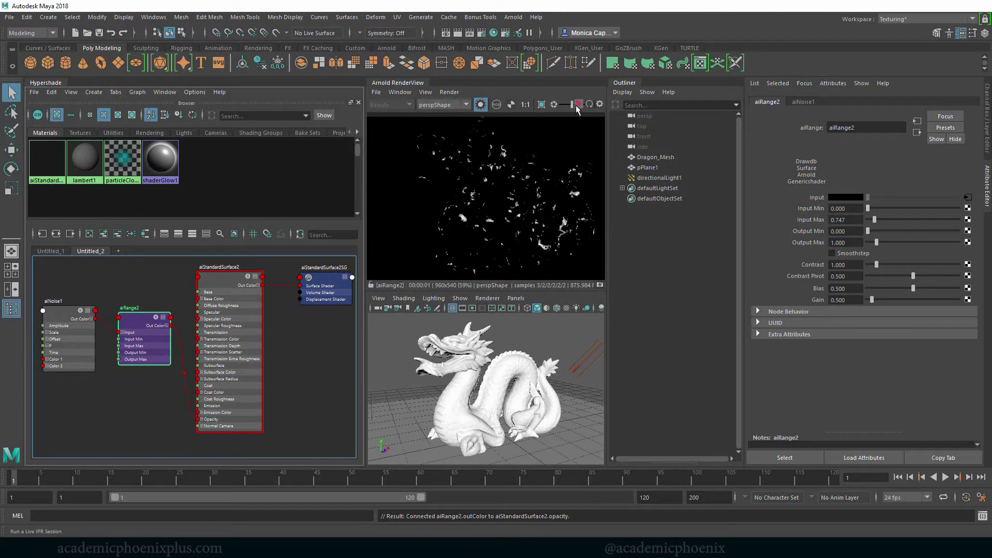
click(576, 104)
click(873, 209)
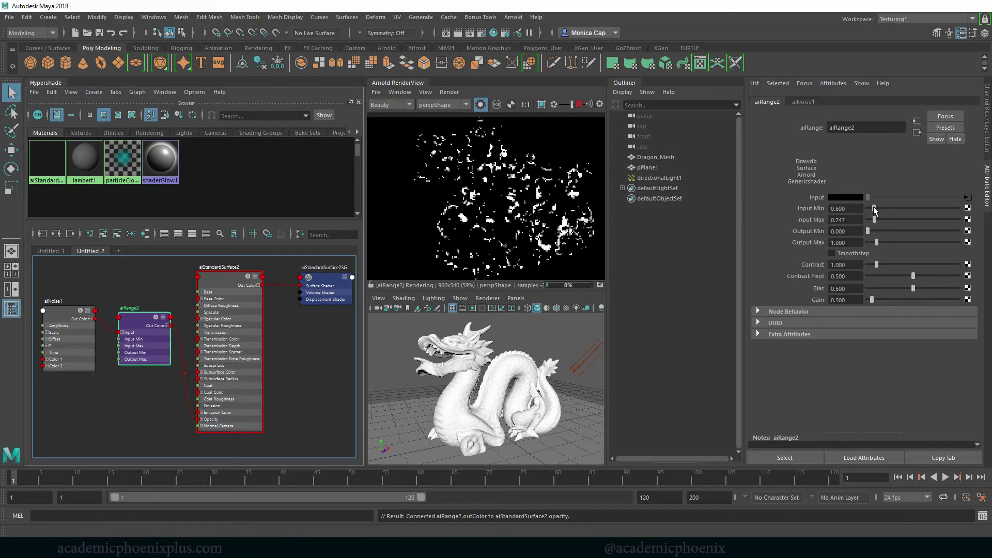
mouse_move(873, 209)
mouse_down()
mouse_move(859, 209)
mouse_move(867, 223)
mouse_move(872, 215)
mouse_up()
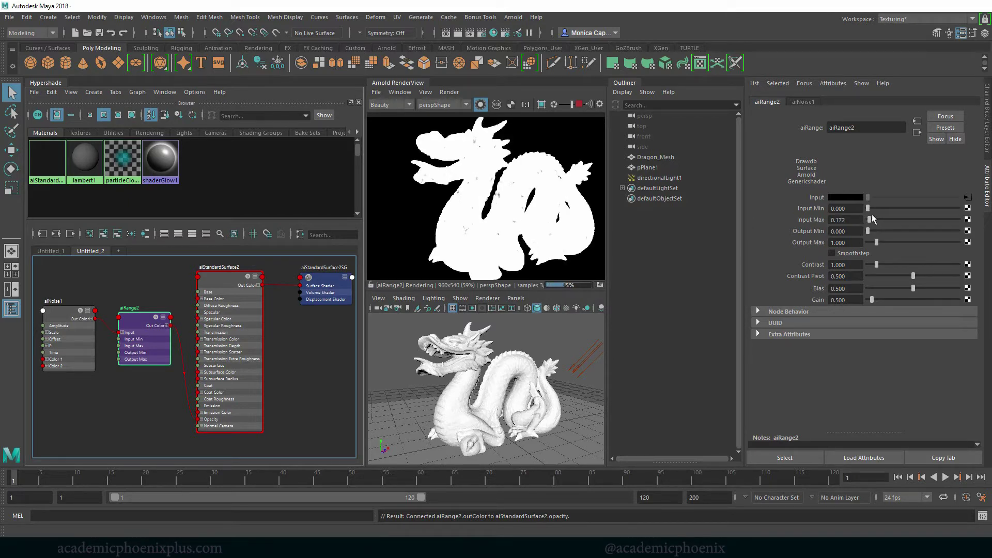
Preview aiStandardSurface2, then set aiRange2 Input Max to 0.050.
click(858, 222)
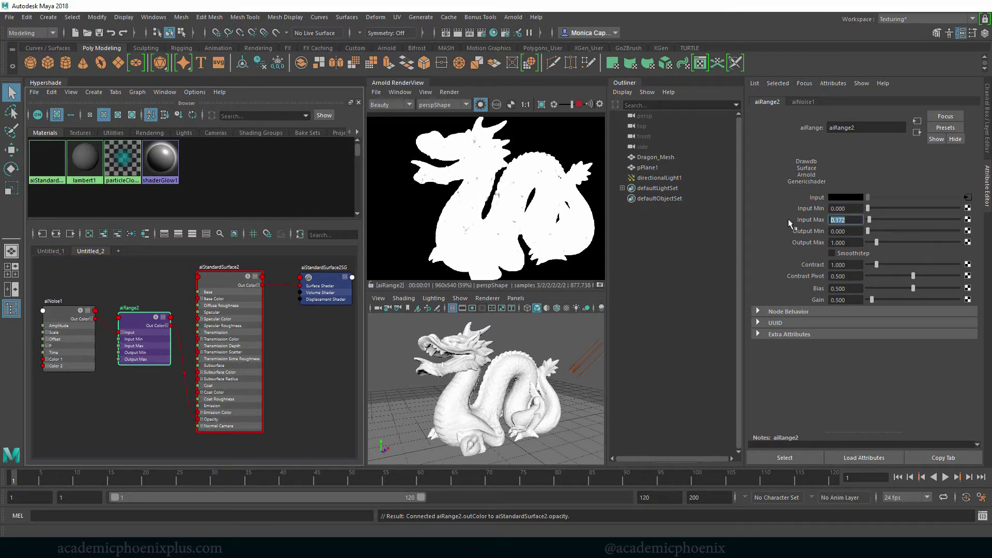
click(235, 277)
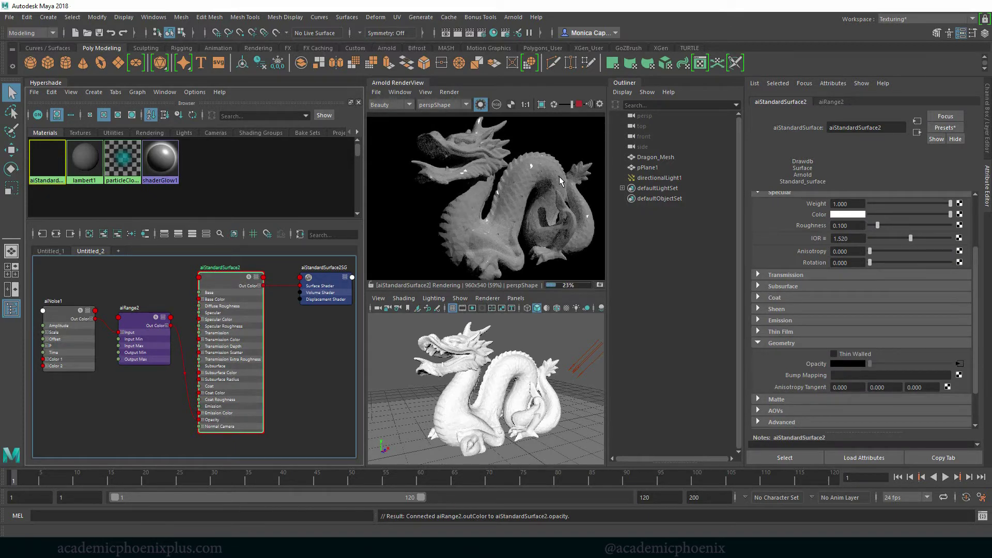
click(150, 315)
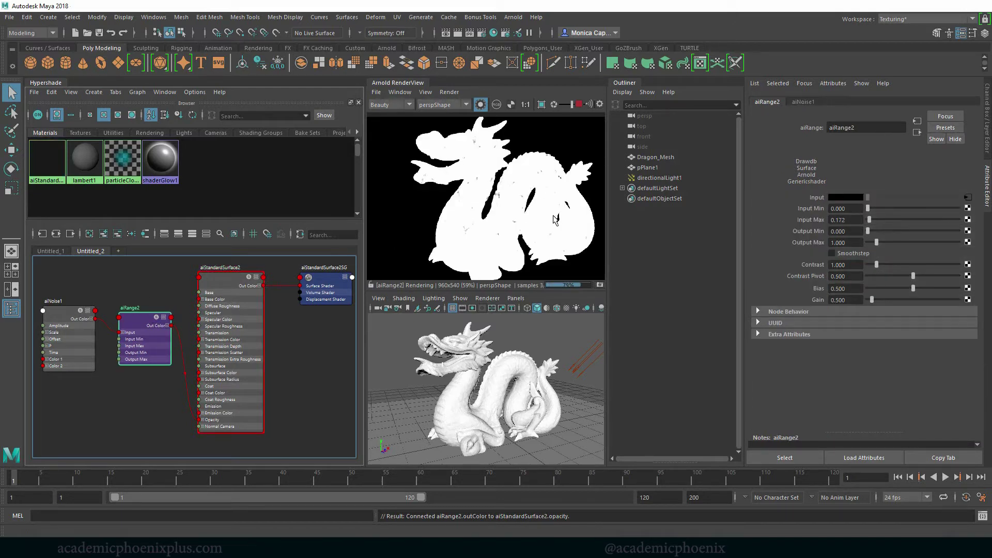
click(853, 220)
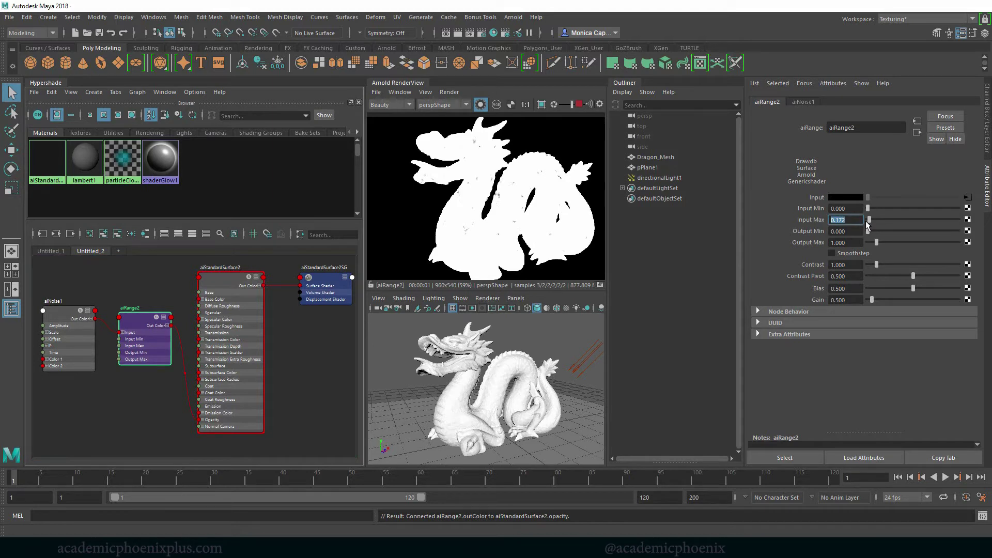
key(BackSpace)
text(.05)
key(Return)
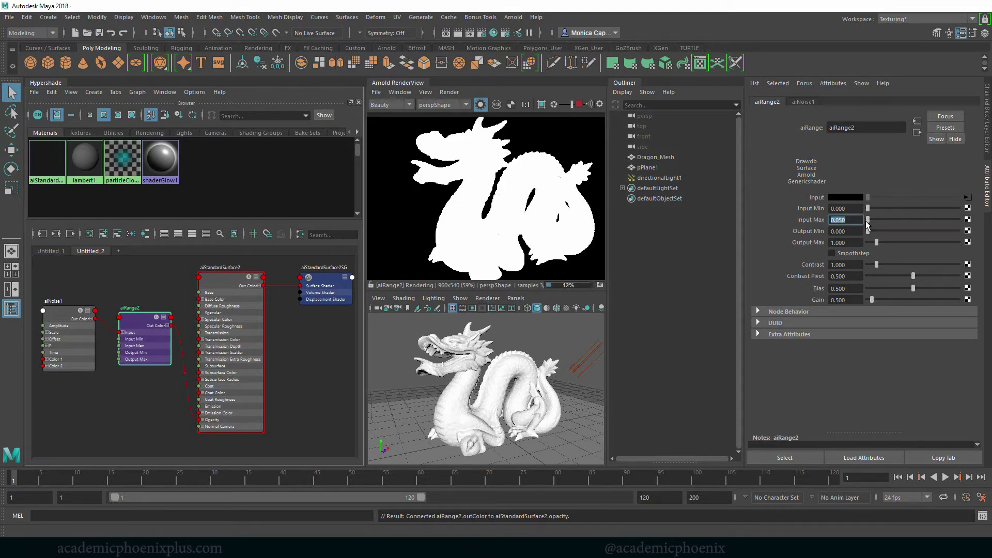
Lower Input Max to 0.010 and preview aiStandardSurface2 and aiNoise1.
key(BackSpace)
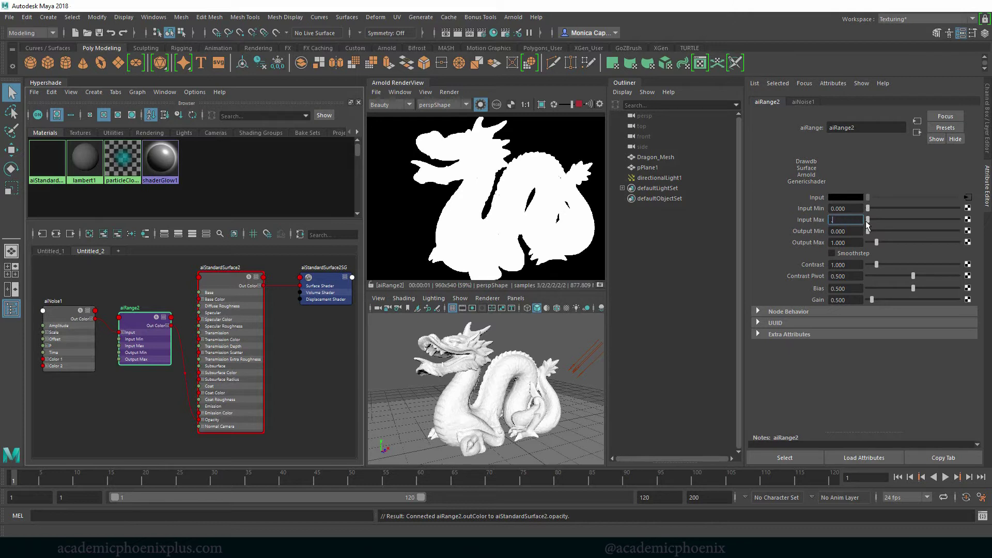
text(.01)
key(Return)
click(217, 285)
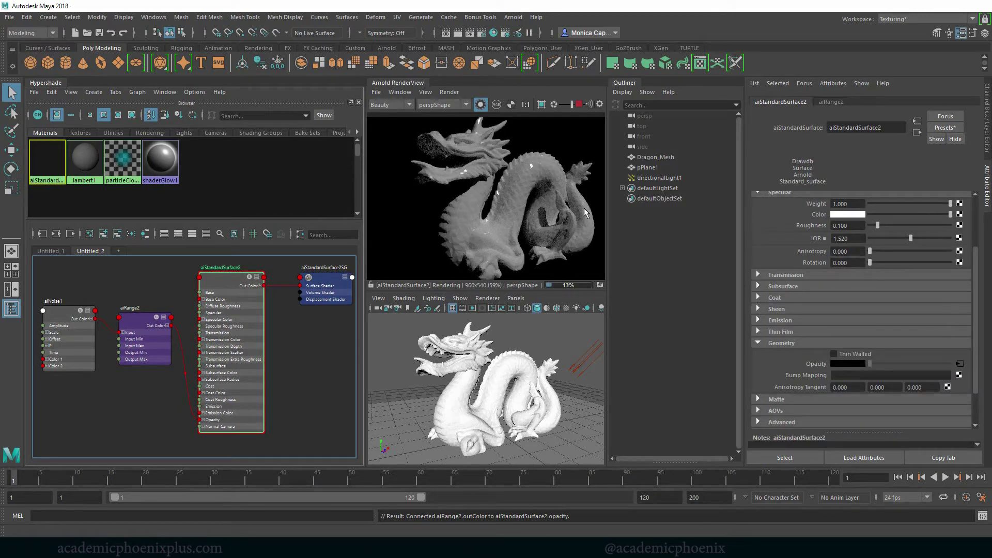
click(71, 334)
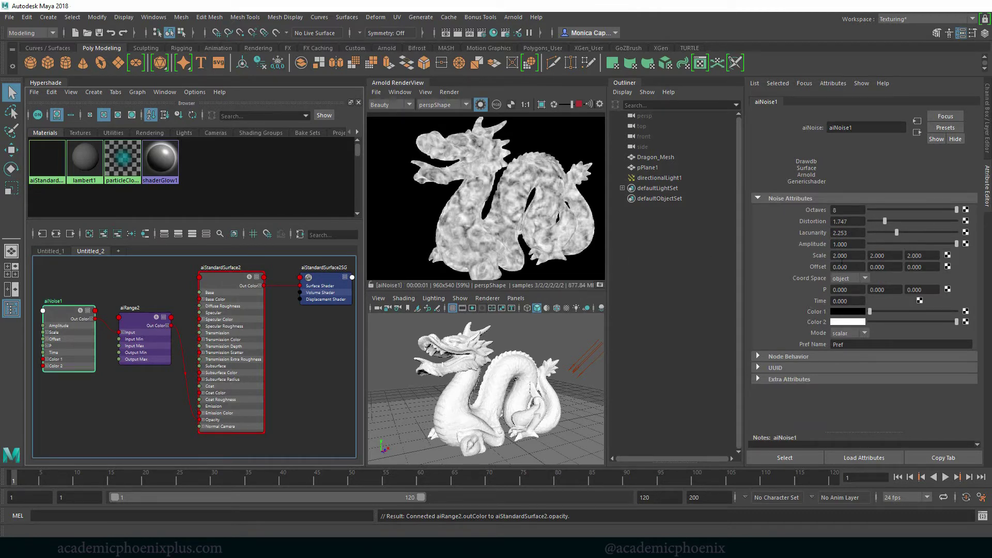
Raise aiRange2 Input Min to 0.862, then check the aiStandardSurface2 and aiNoise1 renders.
click(147, 325)
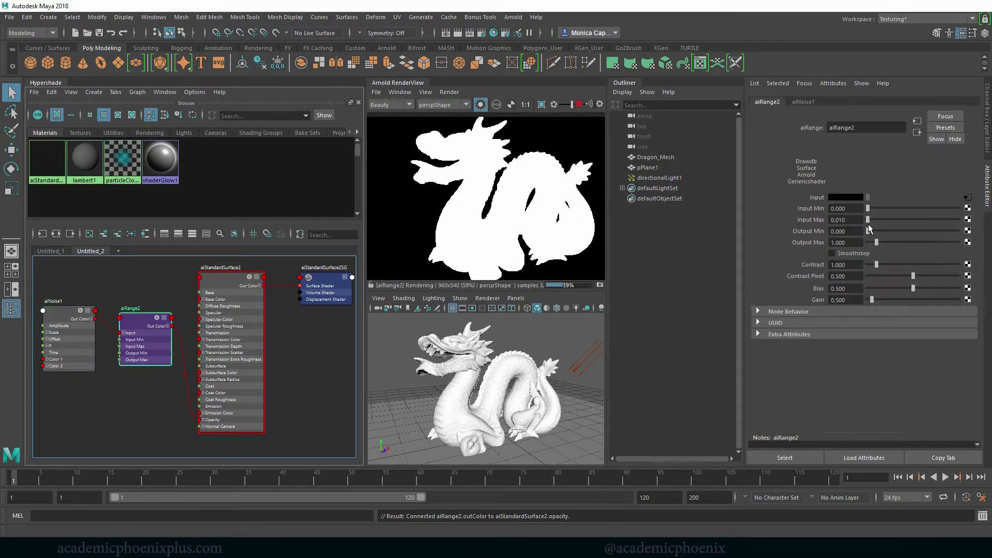
mouse_move(869, 208)
mouse_down()
mouse_move(870, 220)
mouse_move(875, 211)
mouse_up()
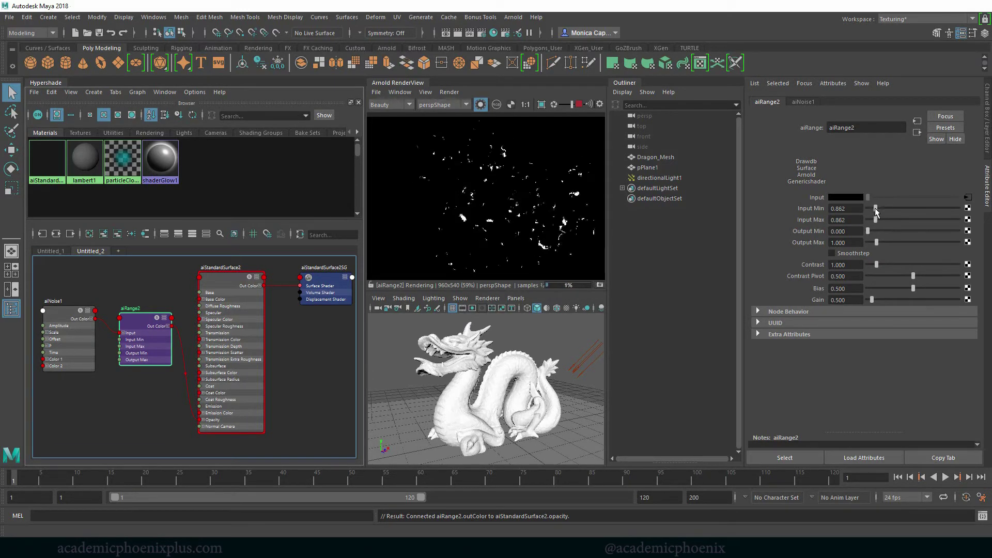
click(237, 291)
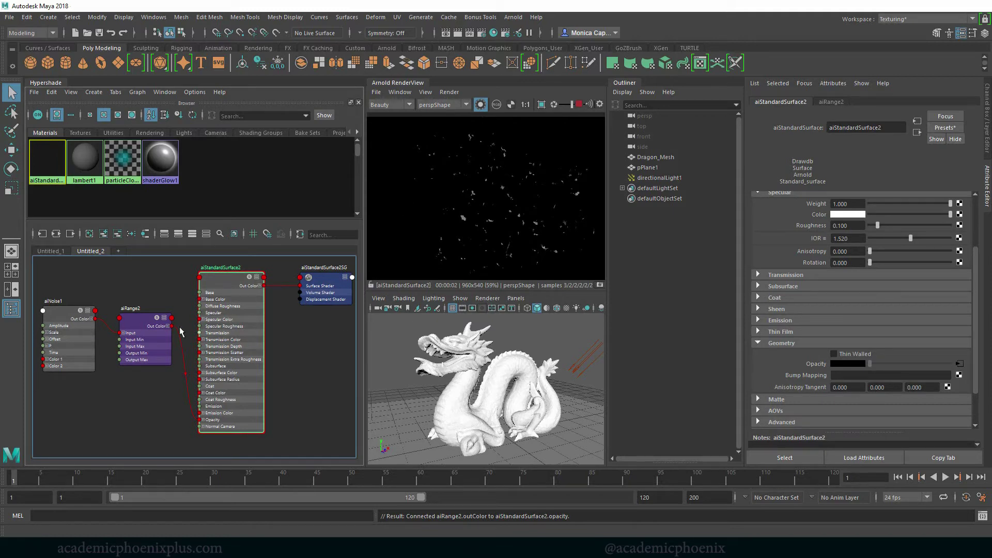
click(69, 319)
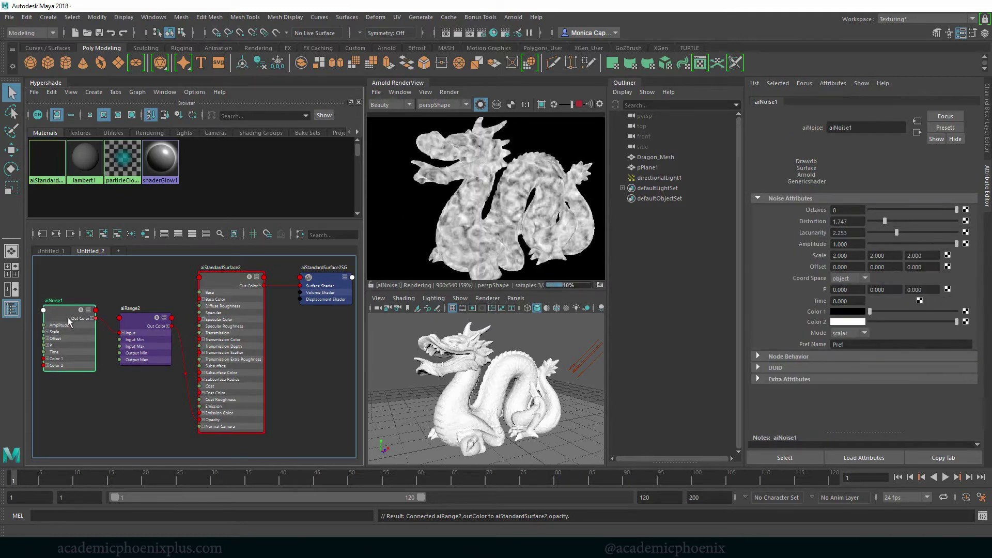
Reset aiRange2 to Input Min 0.000 and Input Max 0.010 for a solid white dragon.
click(144, 318)
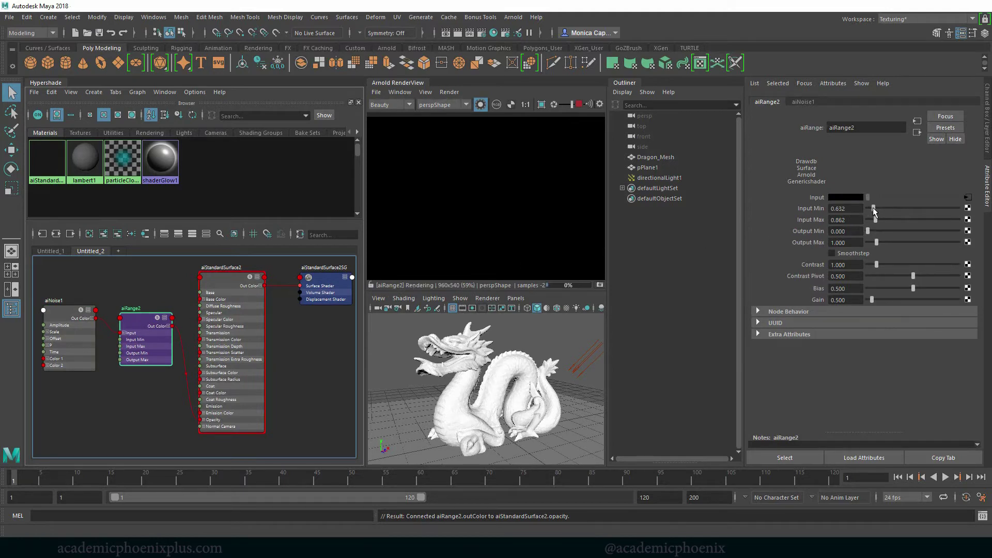
drag(875, 208, 833, 220)
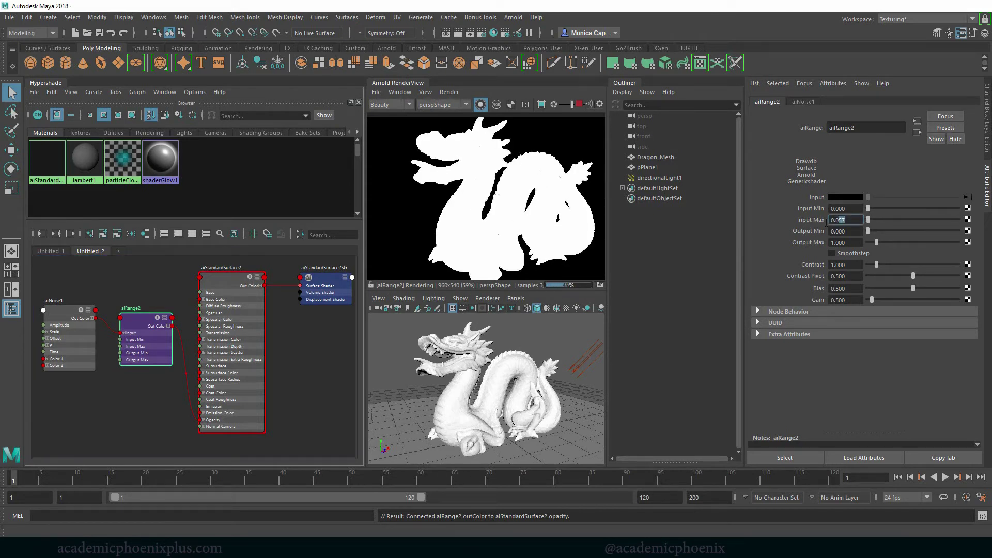
text(010)
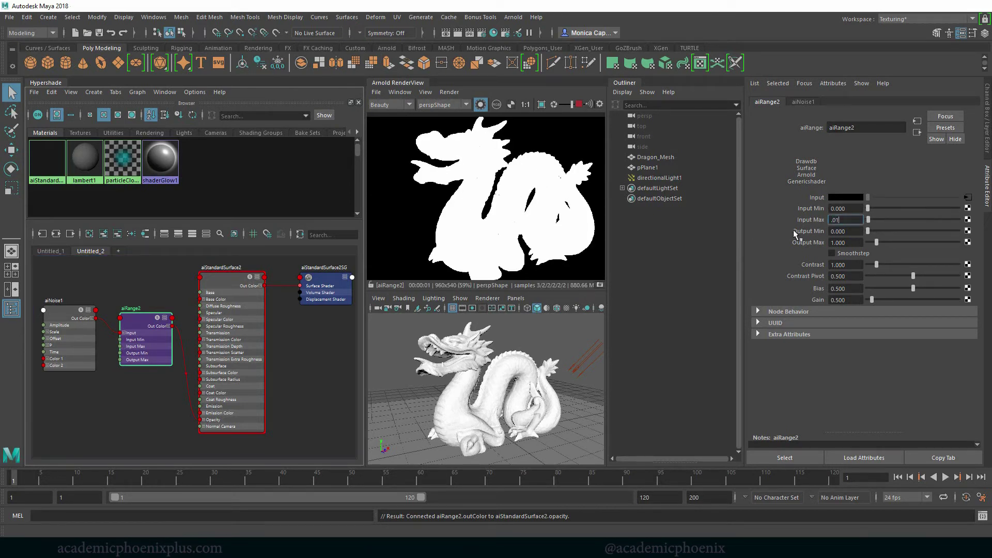
key(Return)
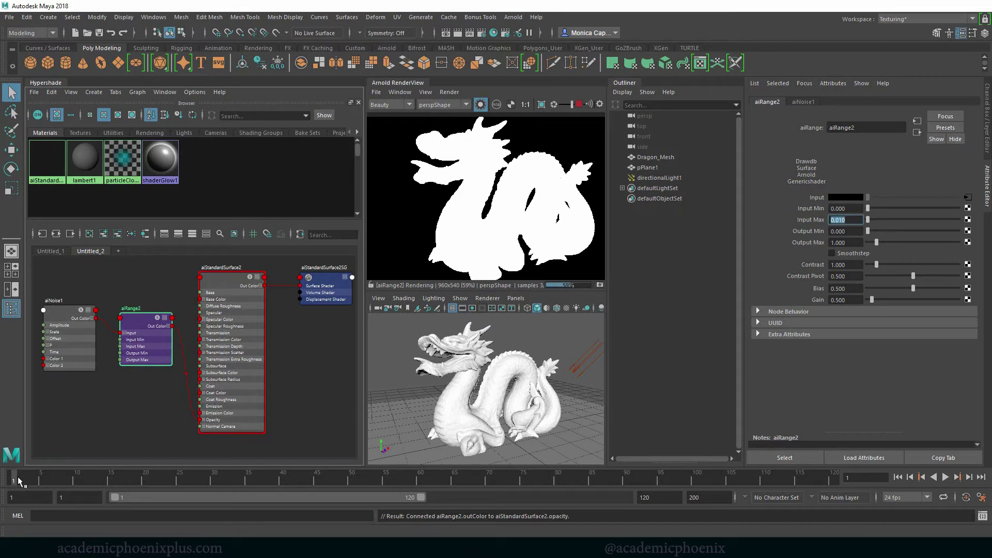
Key aiRange2's Input Min 0.000 and Input Max 0.010 at frame 1, then move to frame 35.
right_click(811, 210)
click(833, 222)
right_click(811, 219)
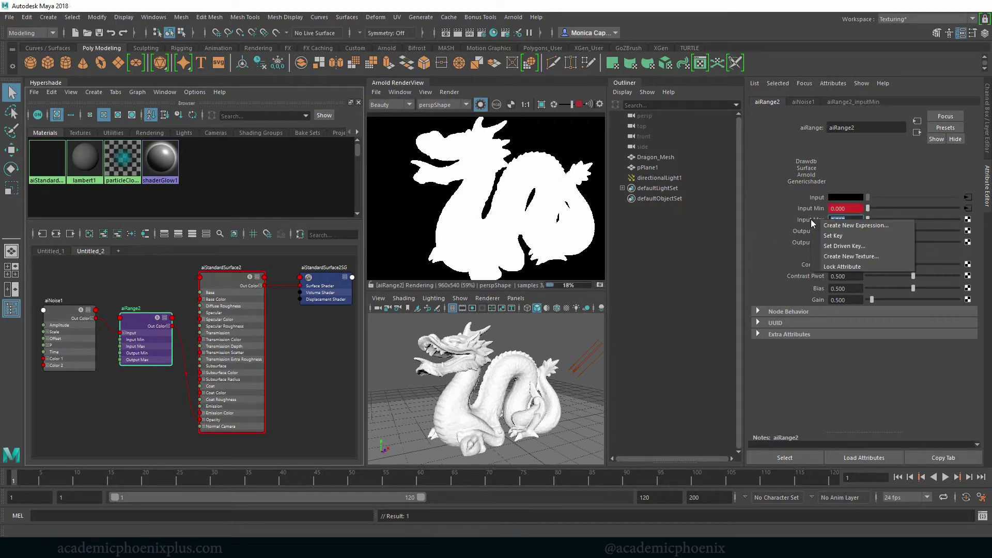
click(833, 236)
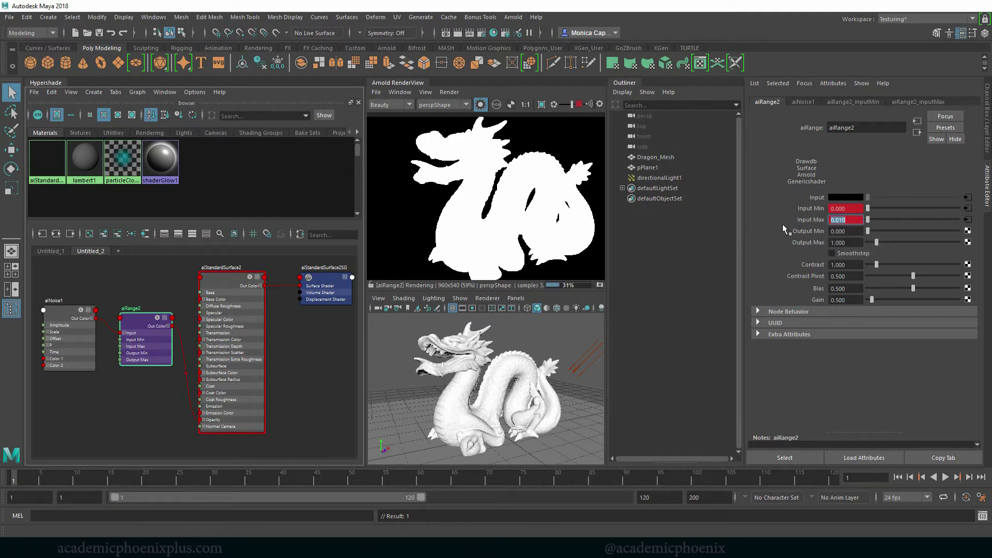
drag(14, 479, 248, 479)
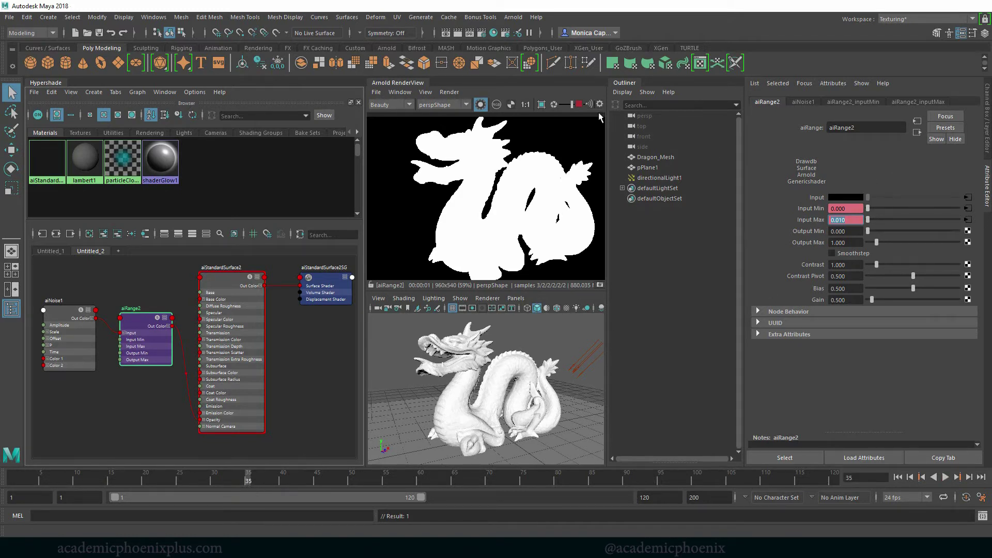
Restart the IPR render and key aiRange2's adjusted Input Min and Input Max values.
click(579, 104)
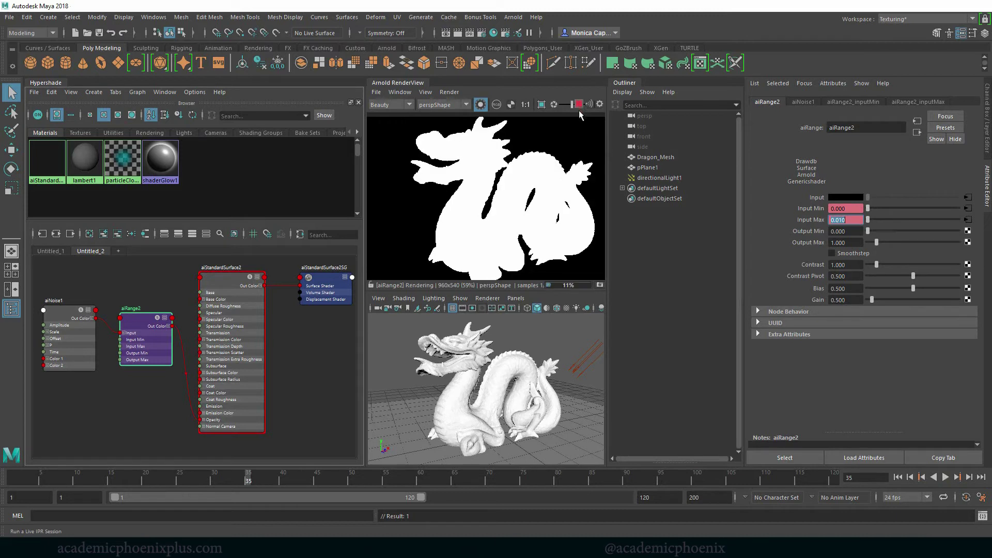
mouse_move(882, 212)
mouse_down()
mouse_move(882, 220)
mouse_move(886, 209)
mouse_up()
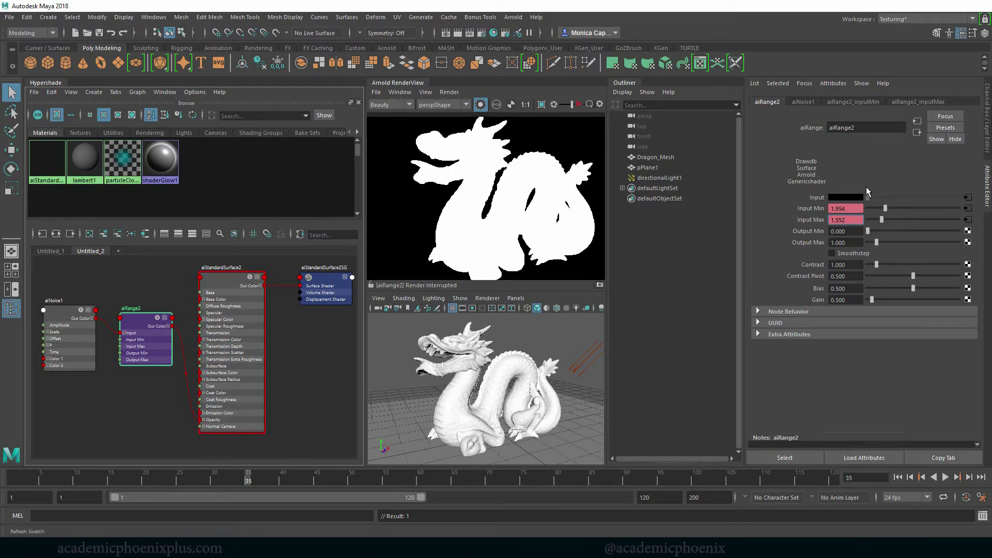
right_click(812, 210)
click(829, 223)
right_click(813, 220)
click(830, 237)
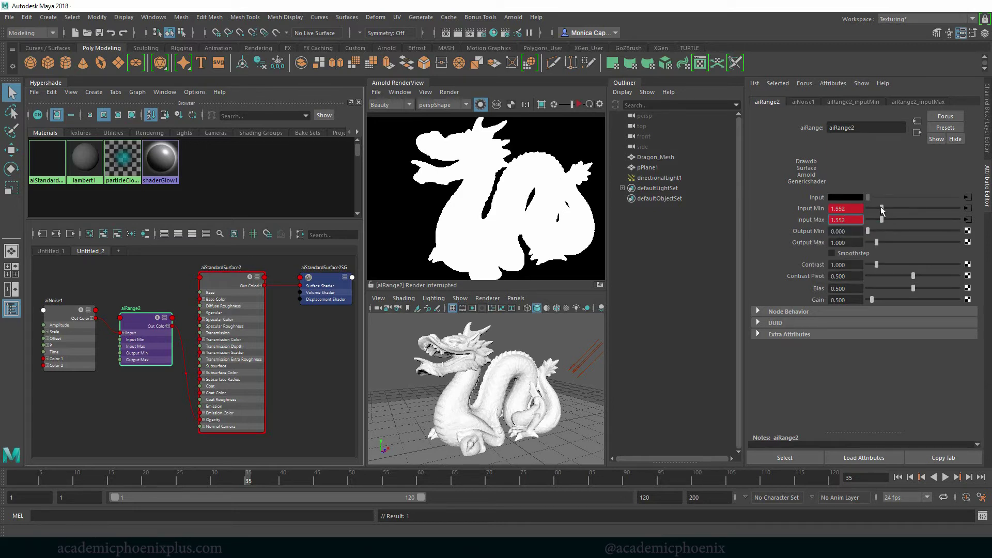
drag(881, 219, 878, 219)
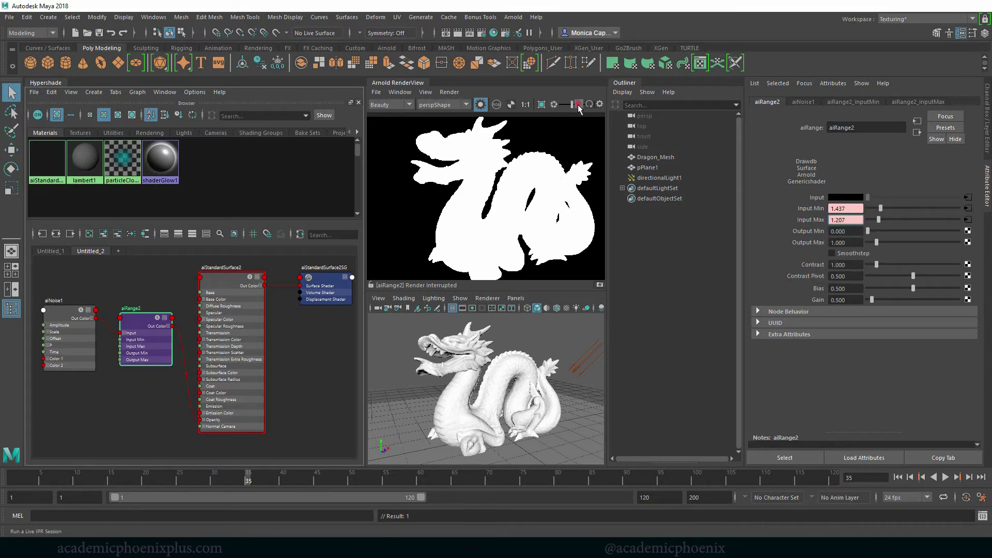
click(580, 105)
Set Input Max to 1.000 and key Input Min at 0.977.
right_click(814, 220)
click(836, 237)
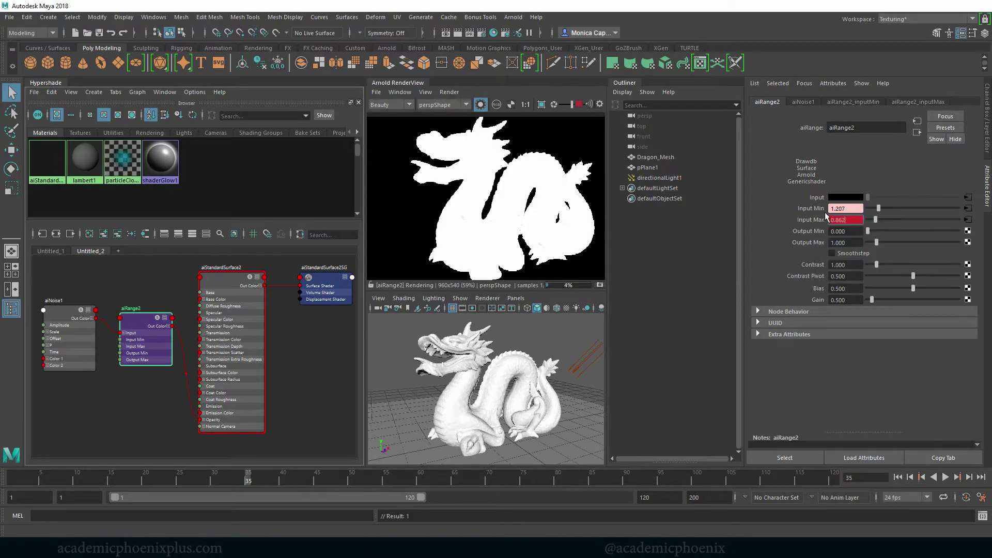
right_click(813, 211)
click(833, 227)
drag(879, 208, 882, 212)
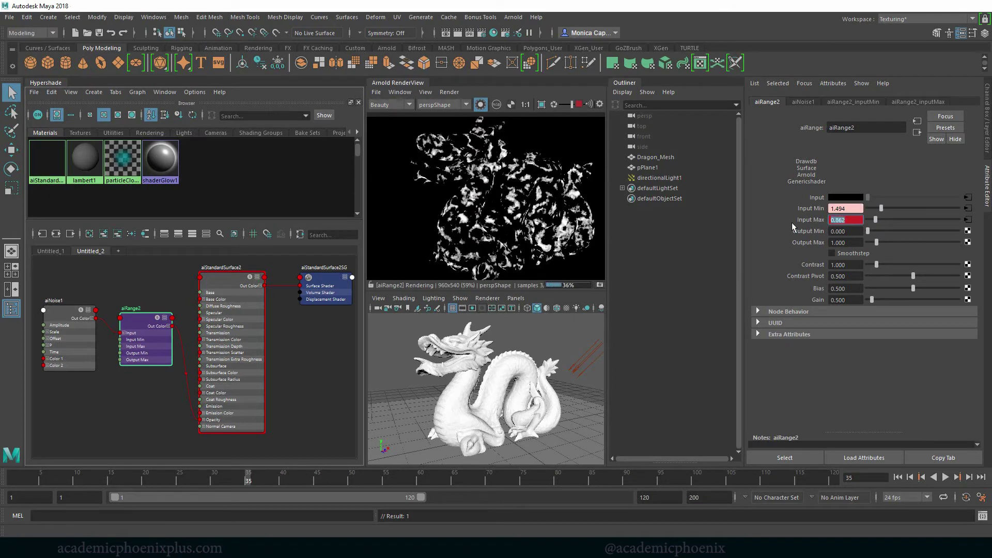
text(1)
key(Return)
drag(882, 207, 877, 209)
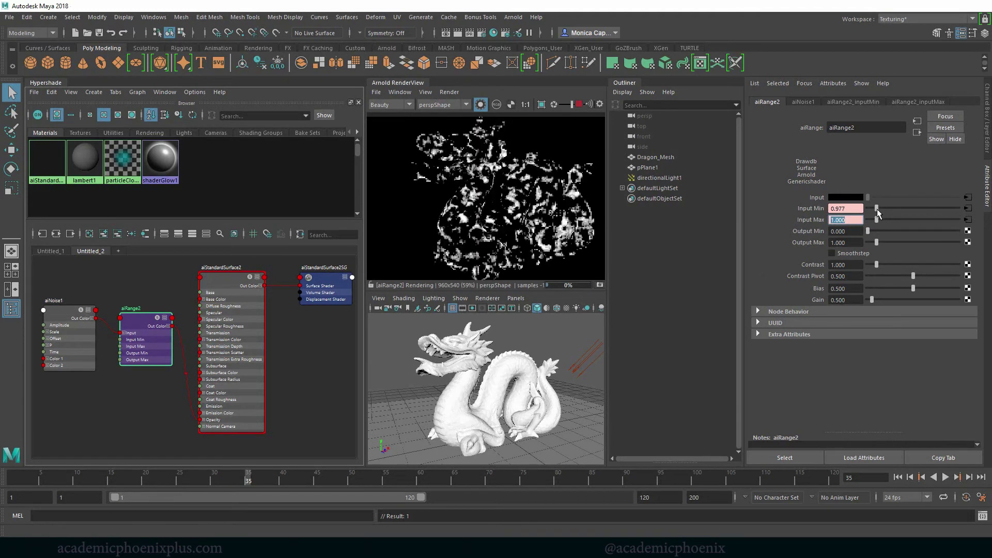
right_click(814, 219)
key(Escape)
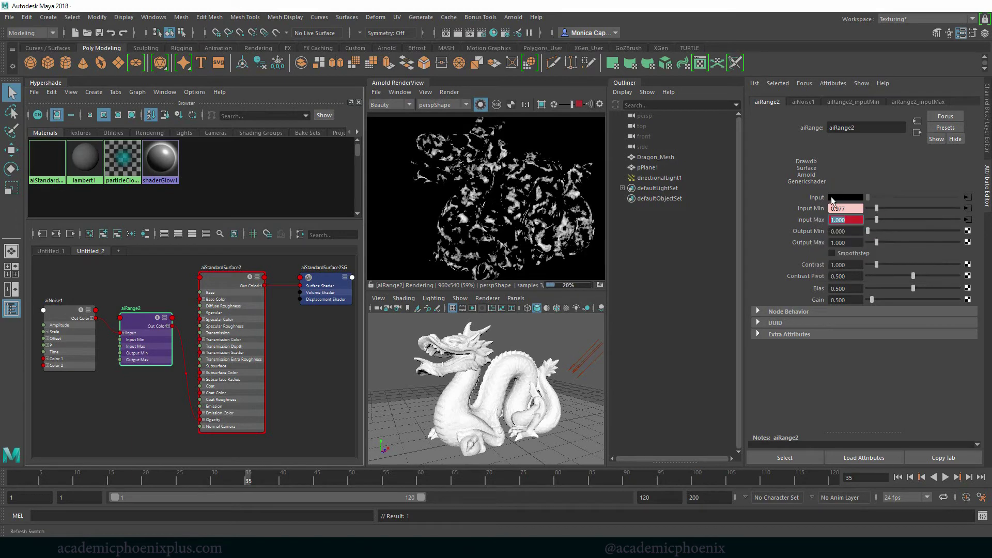
right_click(810, 209)
click(833, 226)
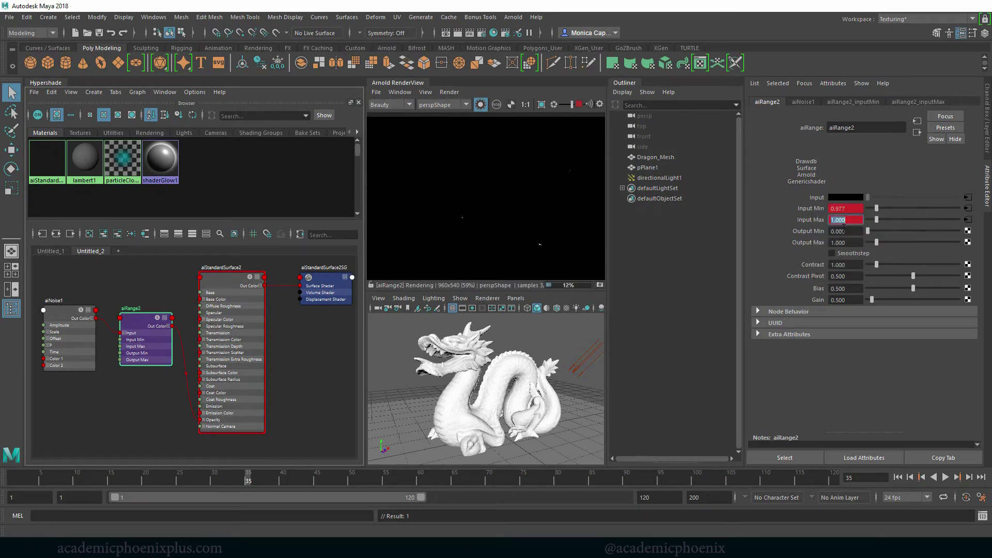
Key Input Min at 1.100, then at 0.999, and refresh the Arnold render.
click(813, 207)
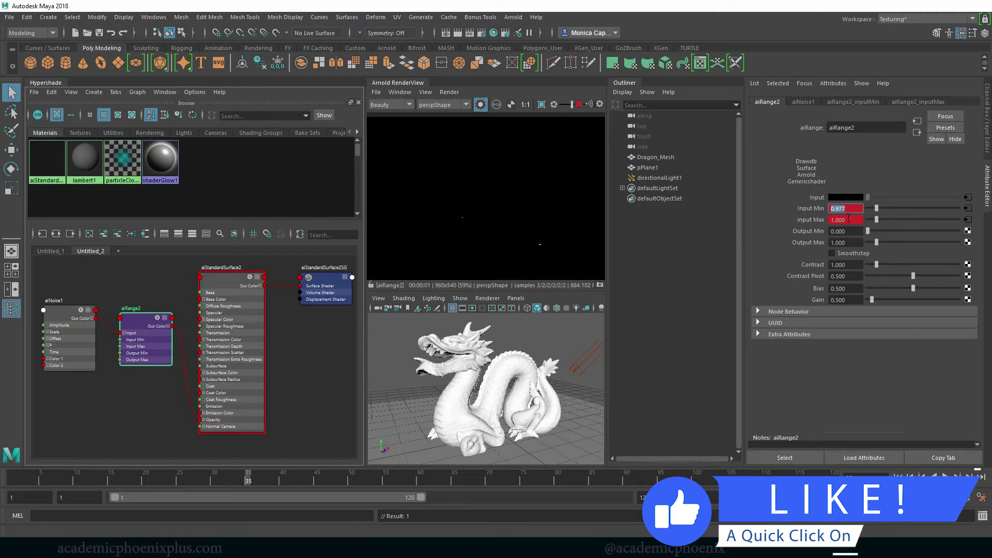
text(1.1)
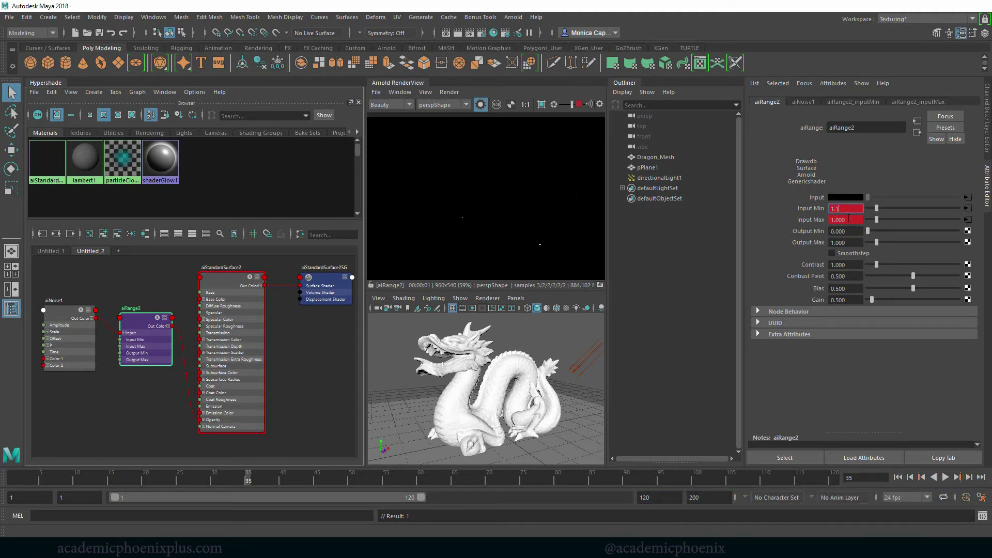
key(Return)
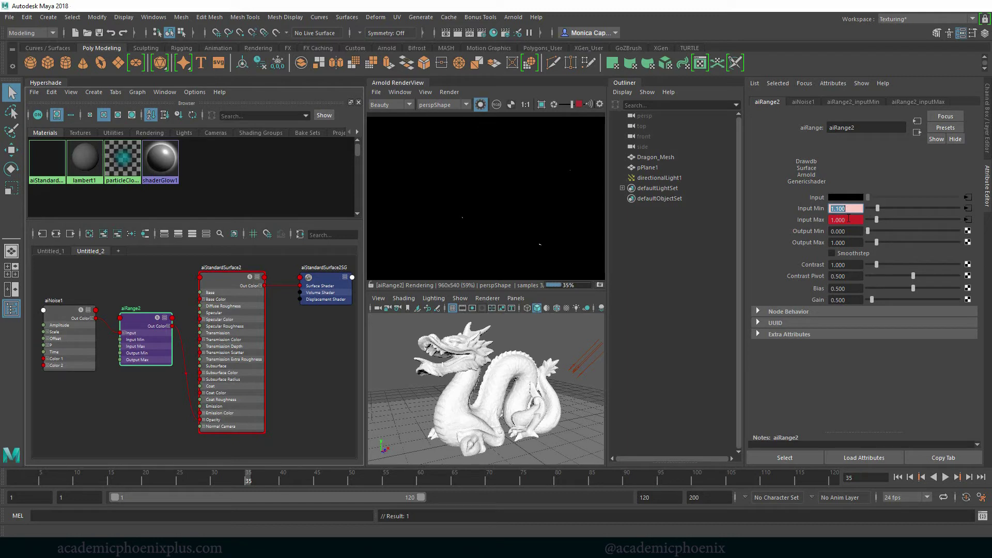
right_click(819, 211)
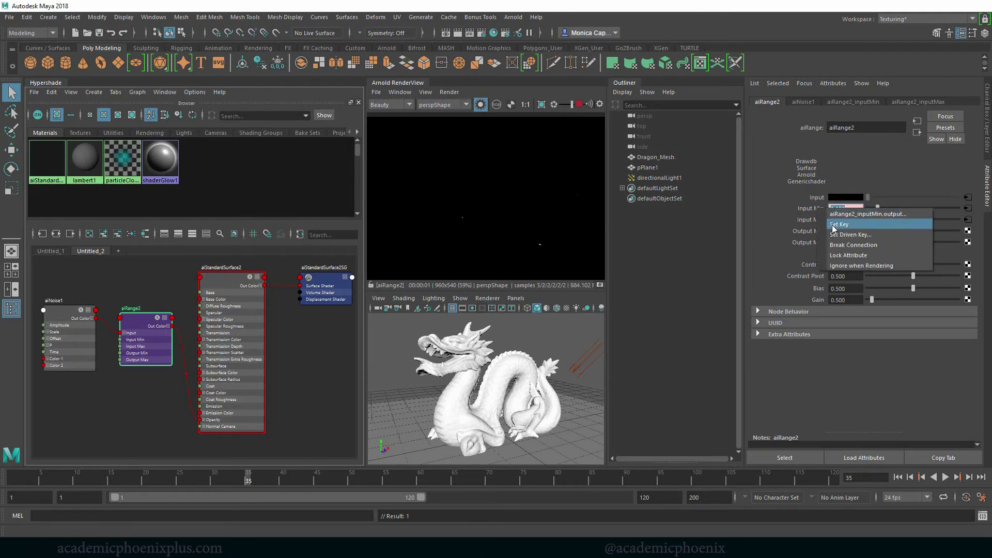
click(836, 225)
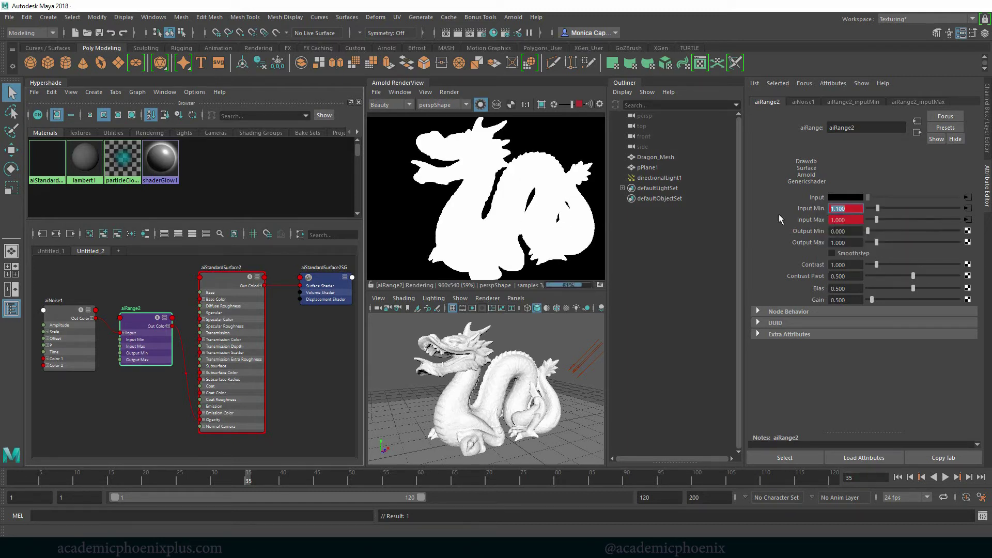
right_click(806, 207)
click(829, 220)
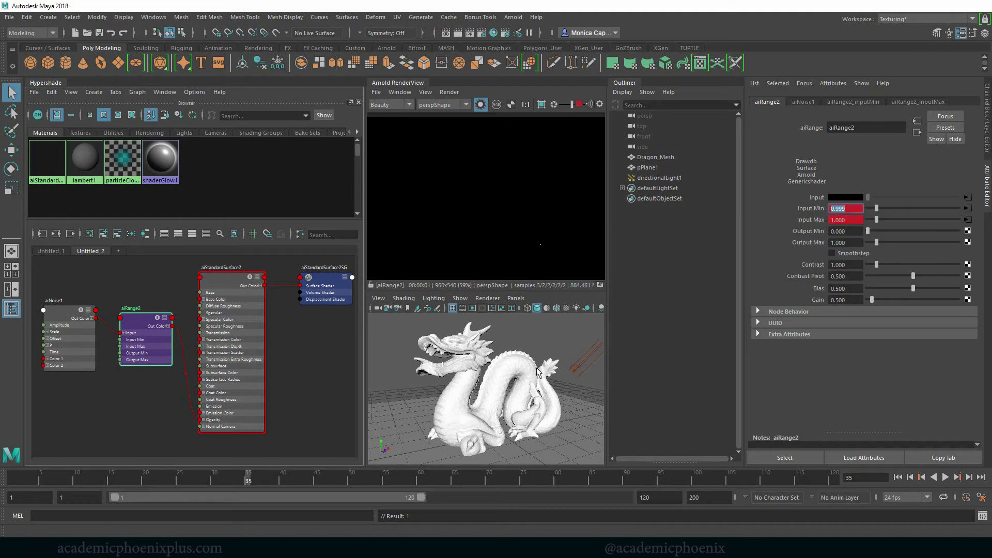
click(848, 208)
click(481, 105)
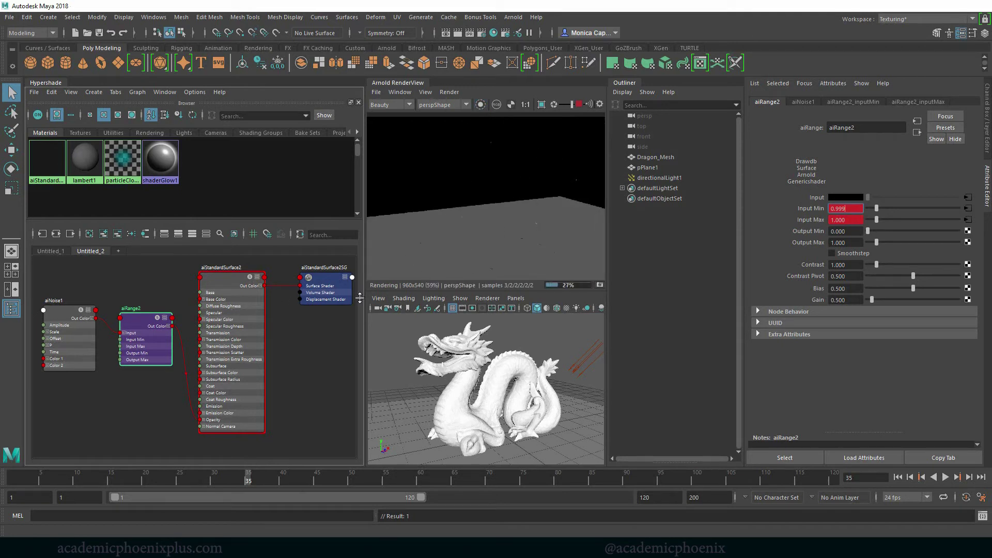
Scrub the timeline from frame 1 to 35 to preview the dissolve, stopping at frame 10.
click(34, 483)
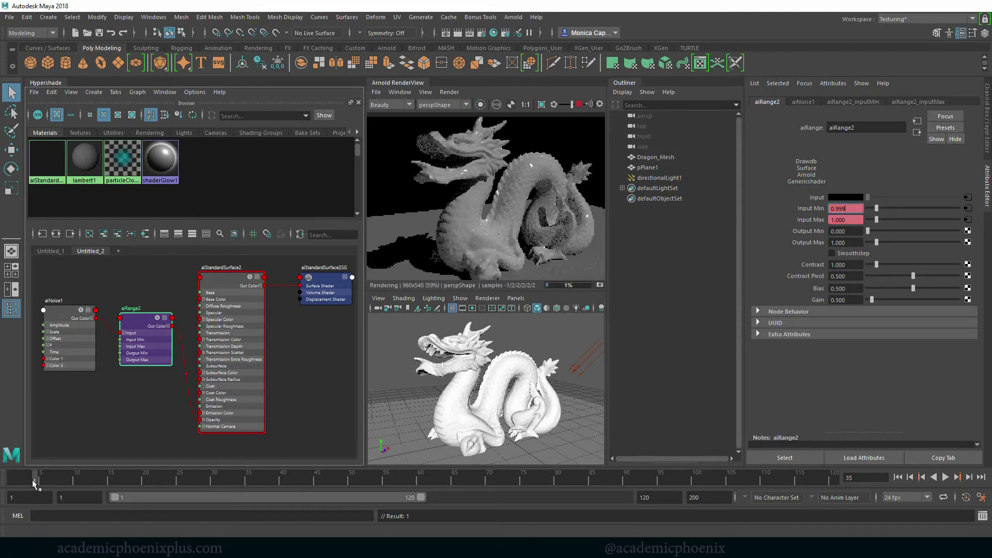
drag(23, 483, 5, 483)
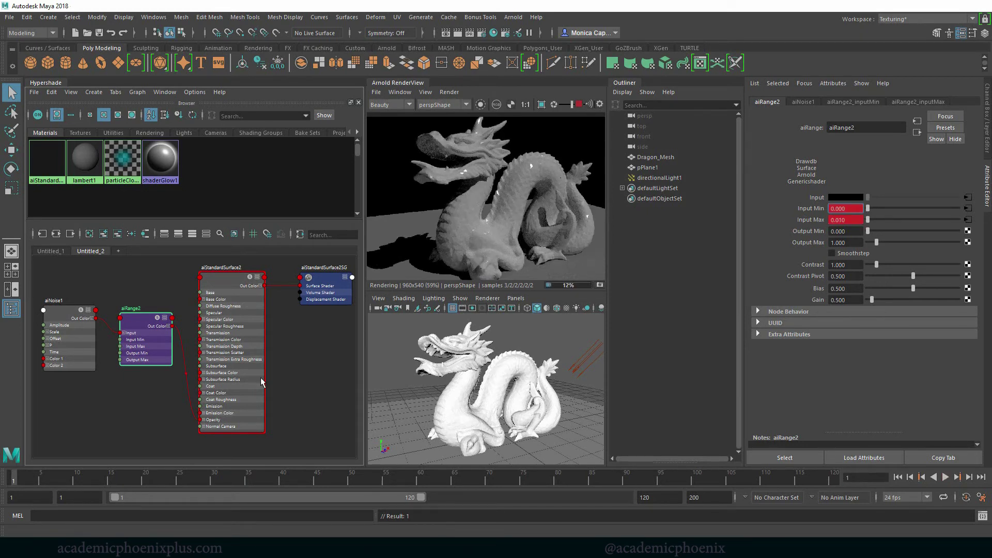
drag(17, 482, 190, 482)
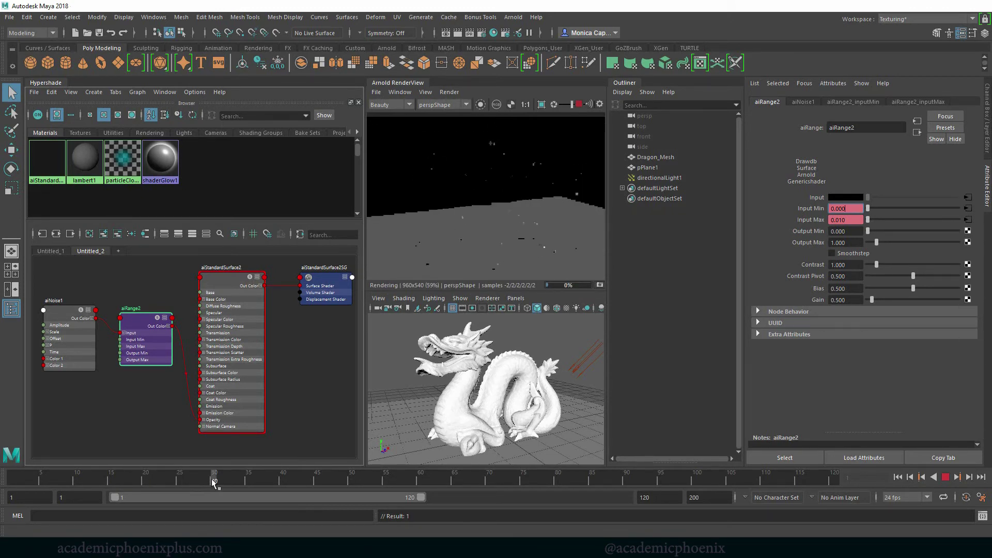
drag(225, 478, 248, 479)
mouse_move(154, 476)
mouse_down()
mouse_move(29, 467)
mouse_move(76, 467)
mouse_up()
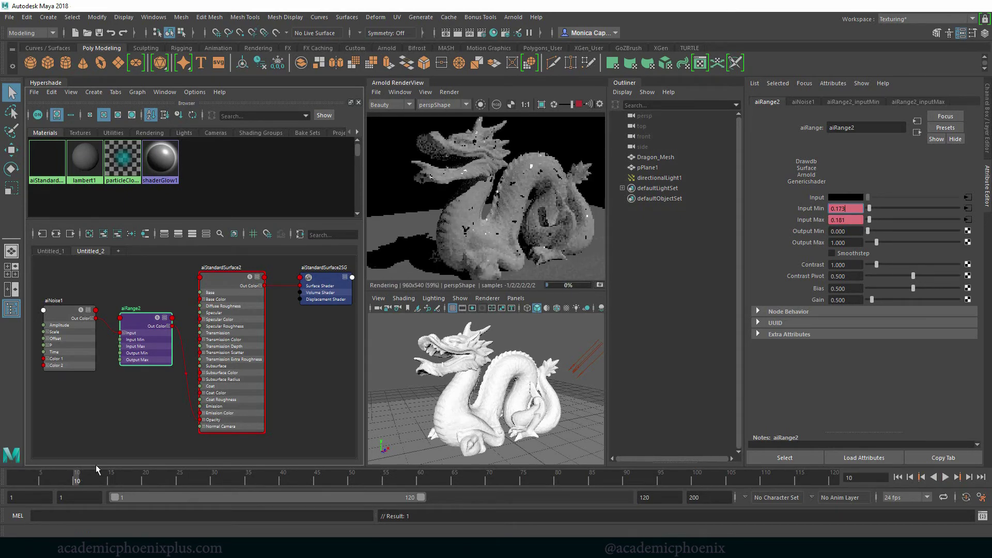
Replace the dragon's aiStandardSurface2 material with the Gold preset.
click(464, 362)
click(906, 102)
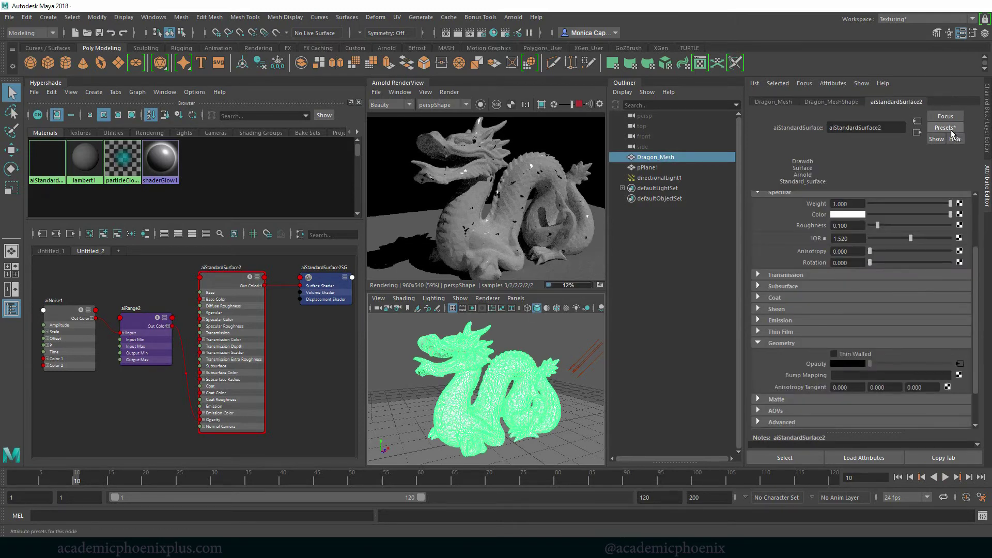
click(950, 126)
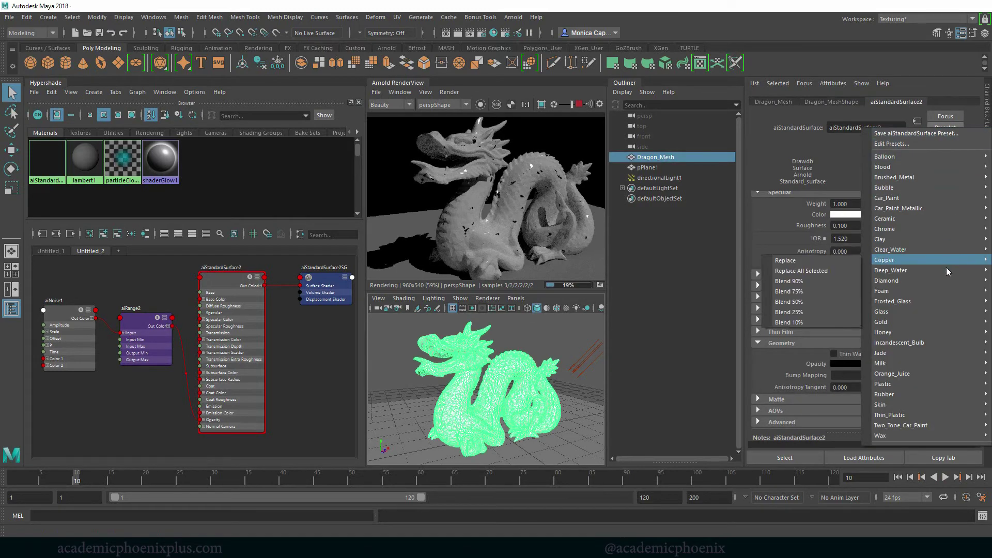
mouse_move(925, 288)
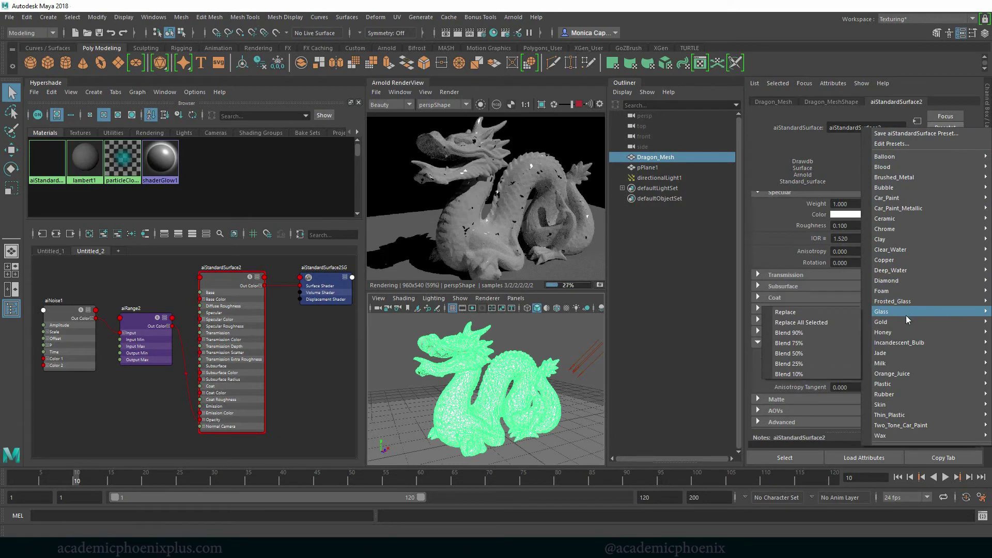
mouse_move(901, 331)
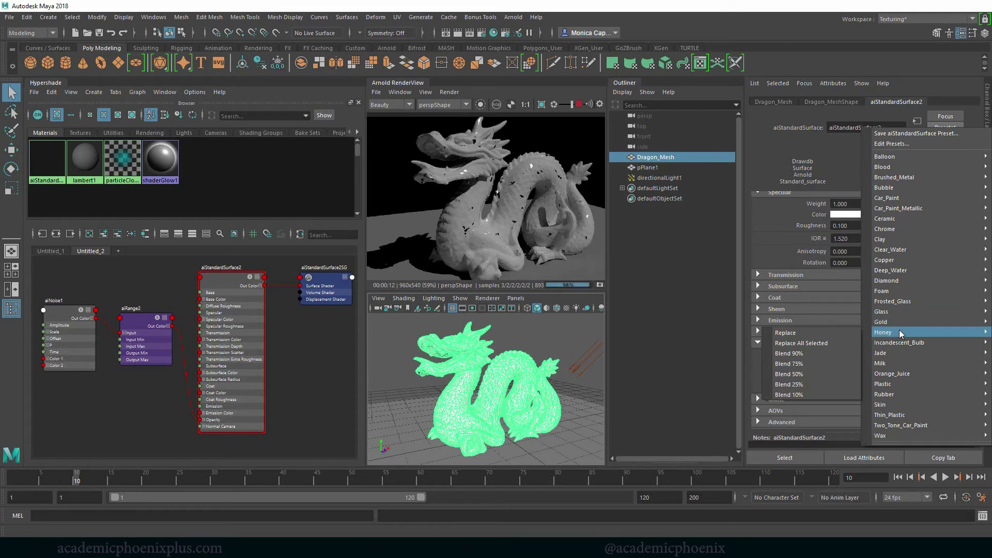
click(839, 321)
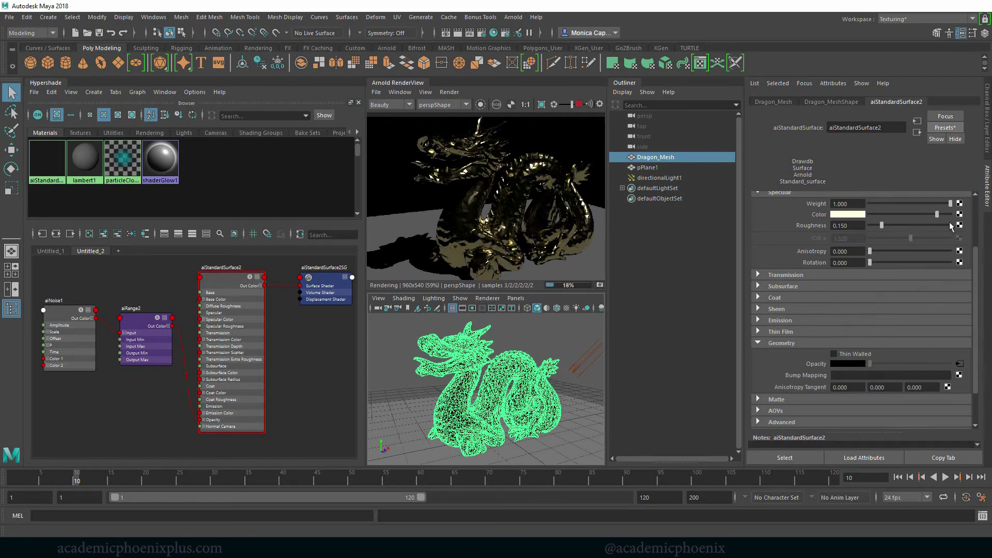
Raise the gold material's Specular Roughness from 0.150 to 0.468.
scroll(891, 267, up, 3)
drag(882, 303, 900, 299)
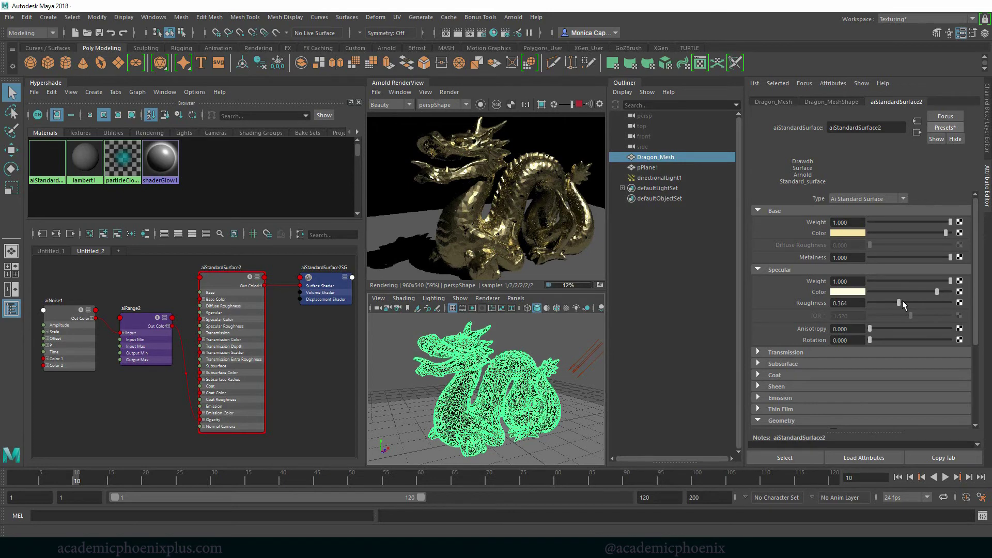
click(906, 302)
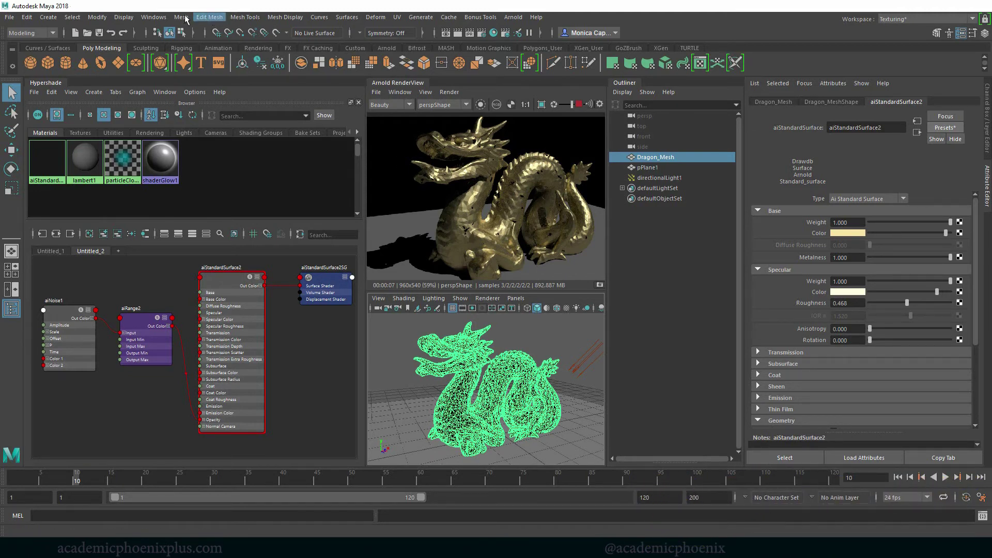
Soften the dragon mesh's edges, deselect it, and scrub from frame 1 to 9.
click(286, 17)
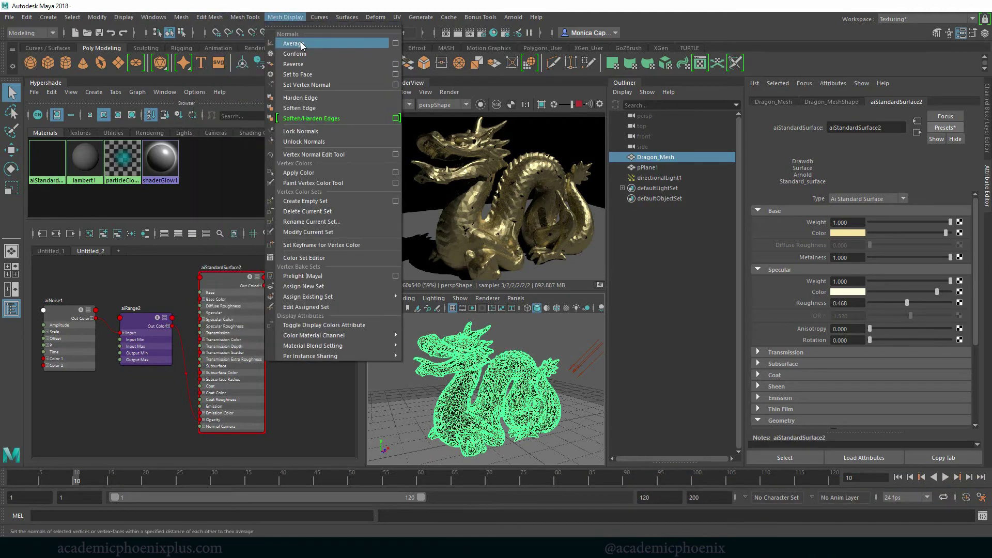
click(310, 107)
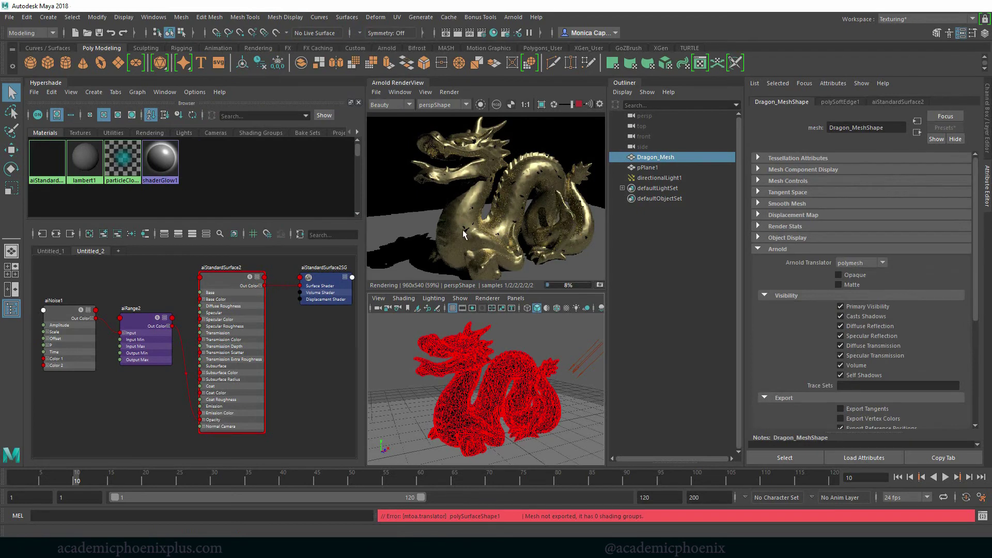
click(511, 460)
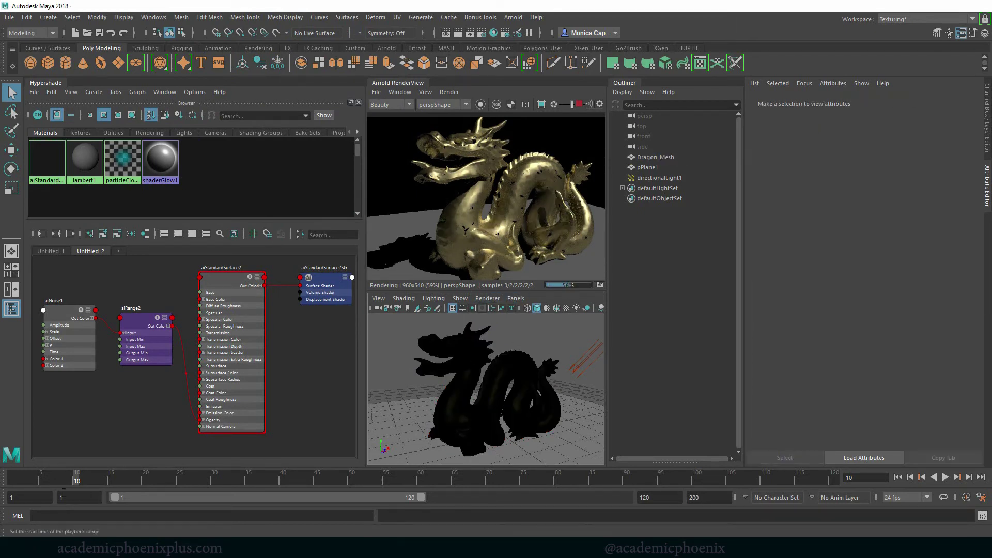
click(13, 480)
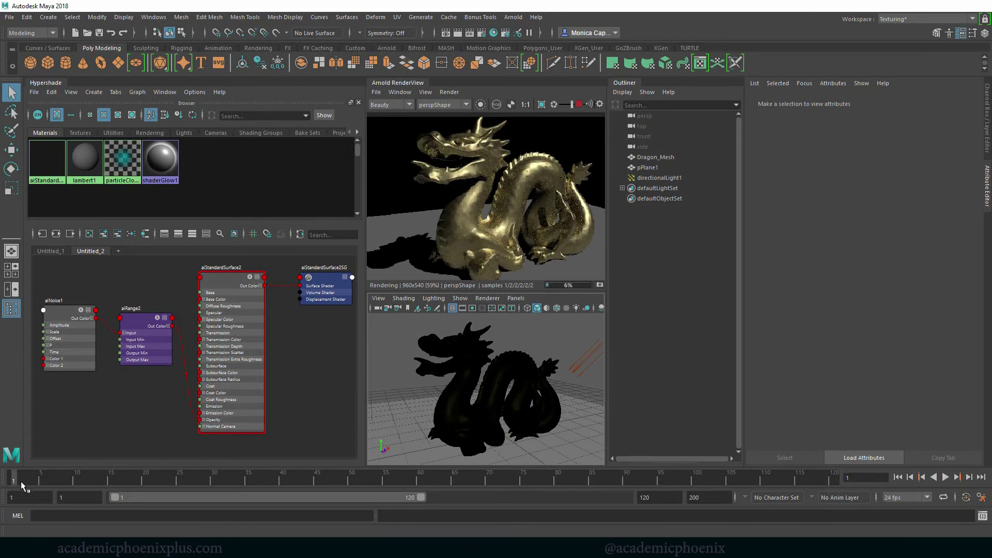
drag(16, 479, 210, 491)
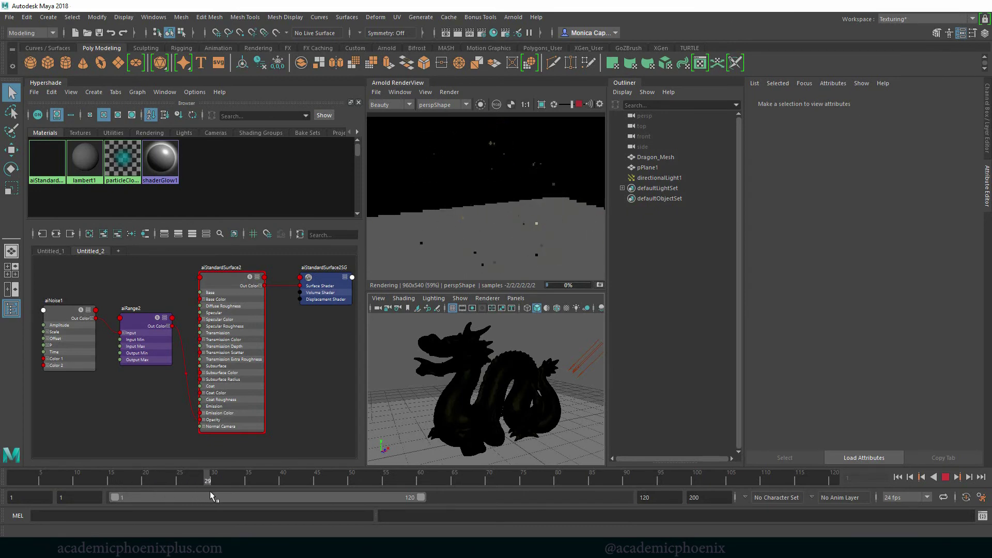
Replace the directional light with an Arnold Physical Sky light.
click(590, 367)
key(Delete)
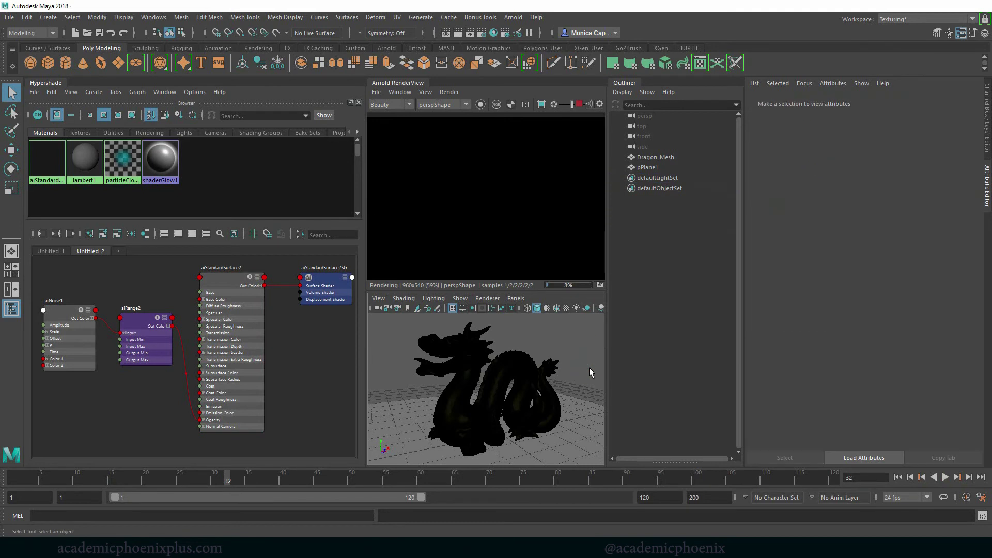
click(579, 105)
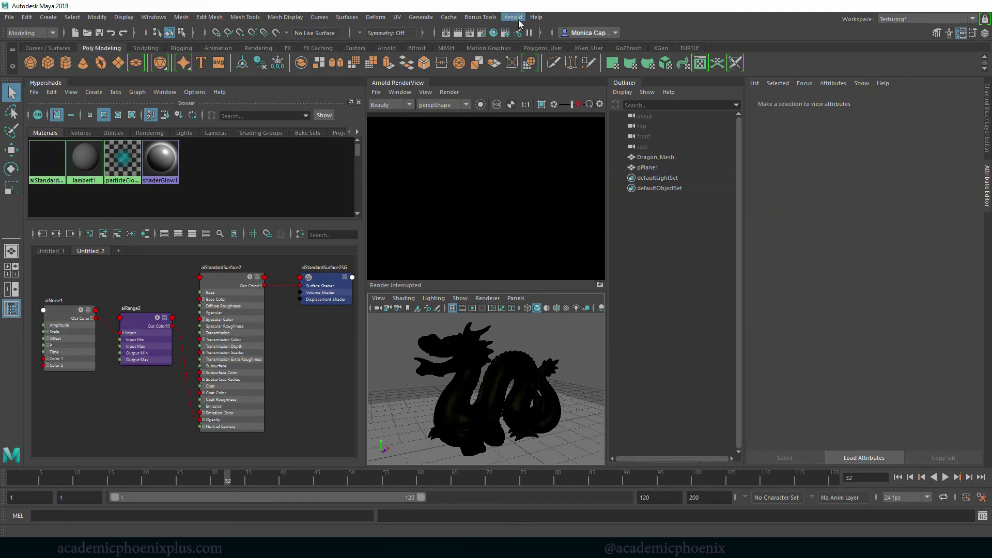
click(519, 19)
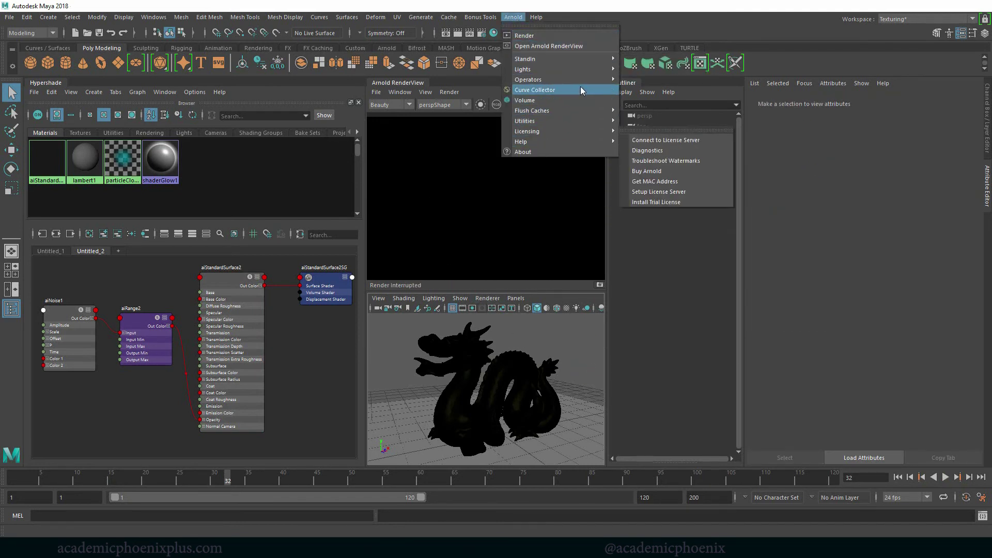
mouse_move(579, 68)
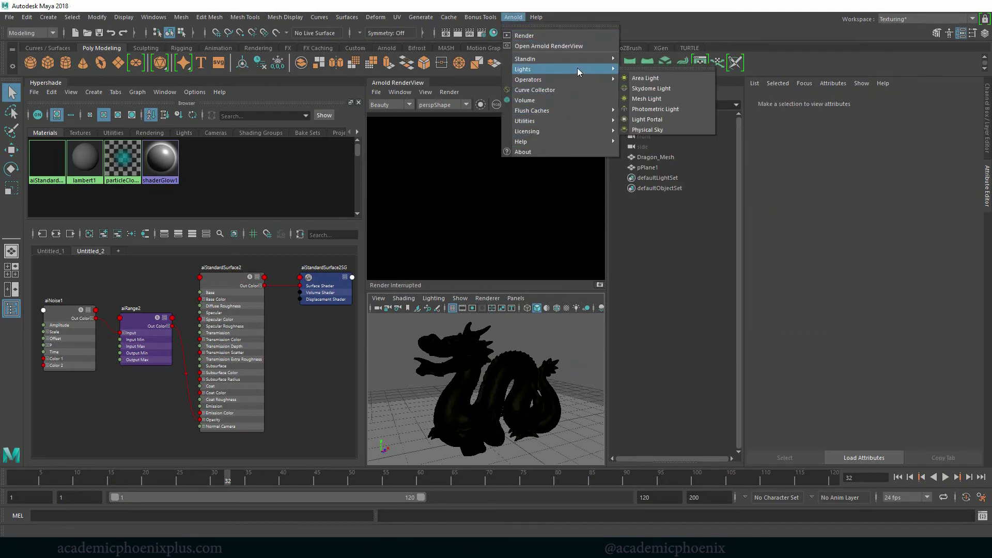
click(643, 130)
Re-render the sky-lit dragon at frame 3 in an undocked Arnold RenderView.
click(578, 104)
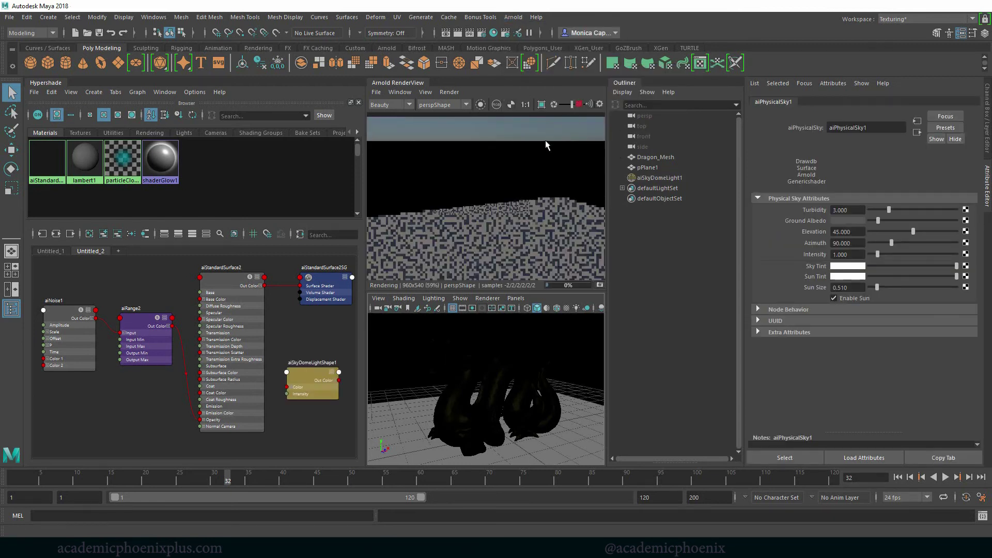
click(25, 478)
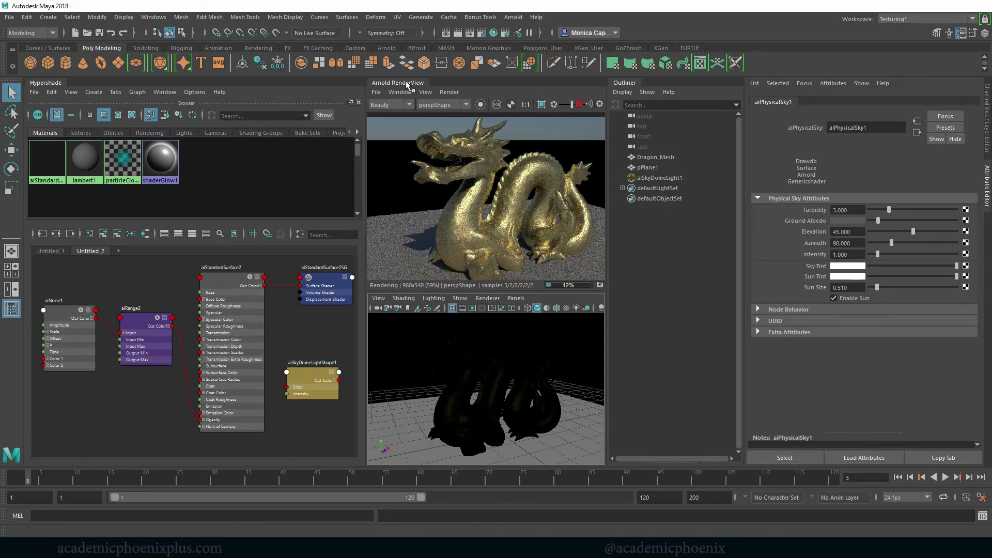
drag(398, 83, 385, 126)
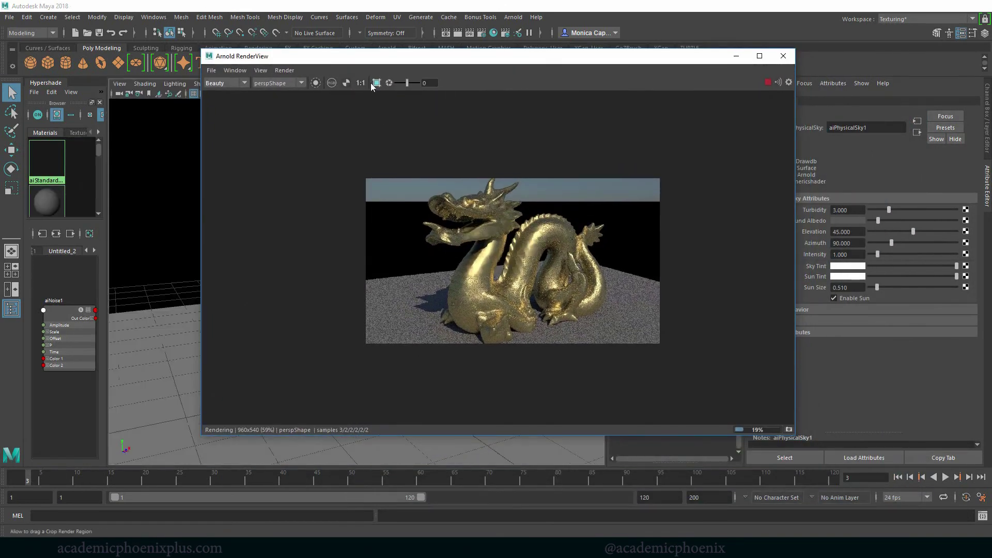
Show the render at 1:1 and preview the dissolve between frames 18 and 23.
click(360, 83)
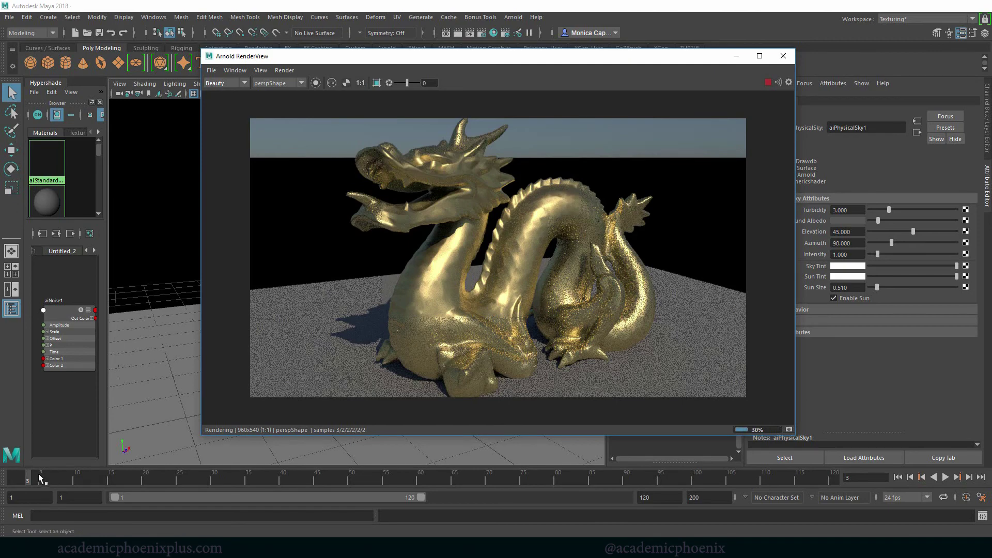
drag(40, 474, 152, 481)
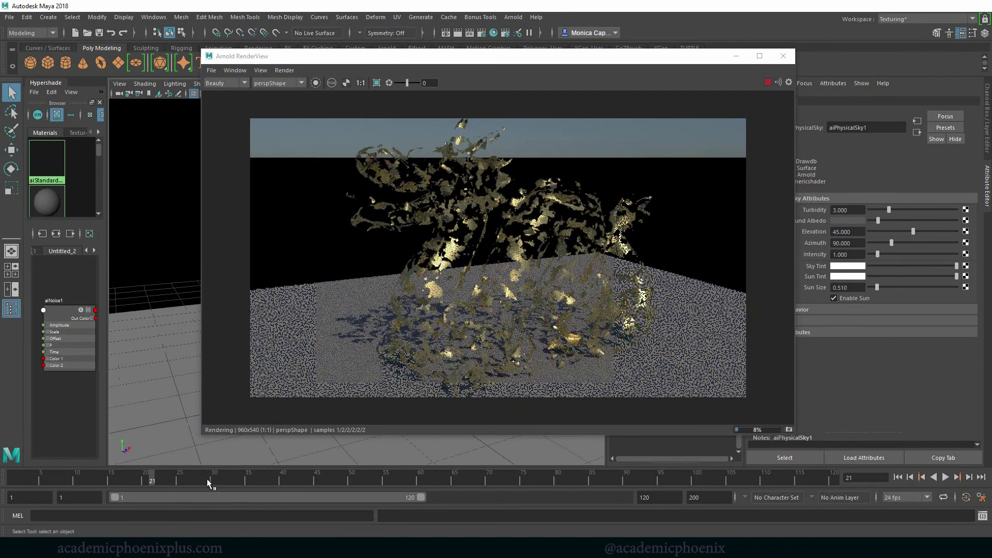
click(167, 478)
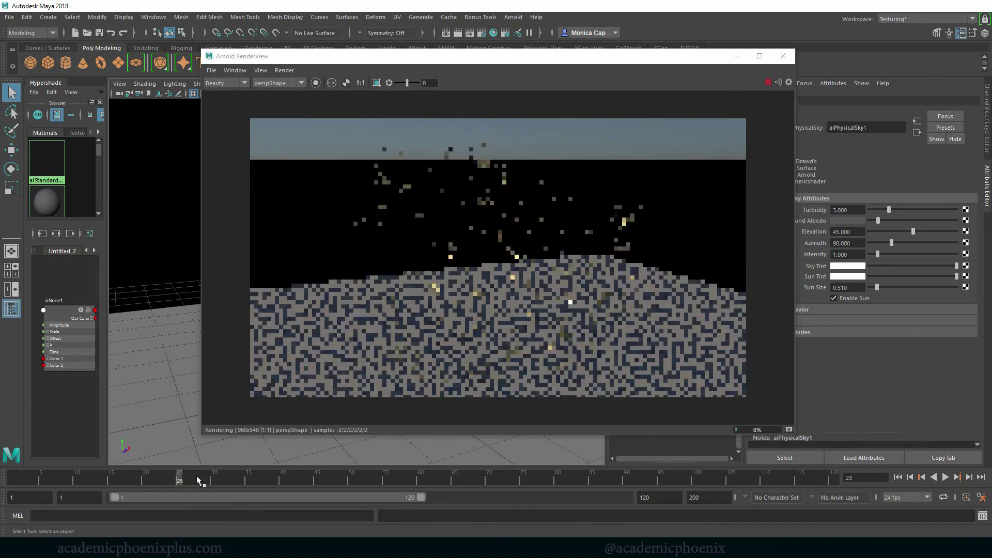
drag(197, 481, 132, 478)
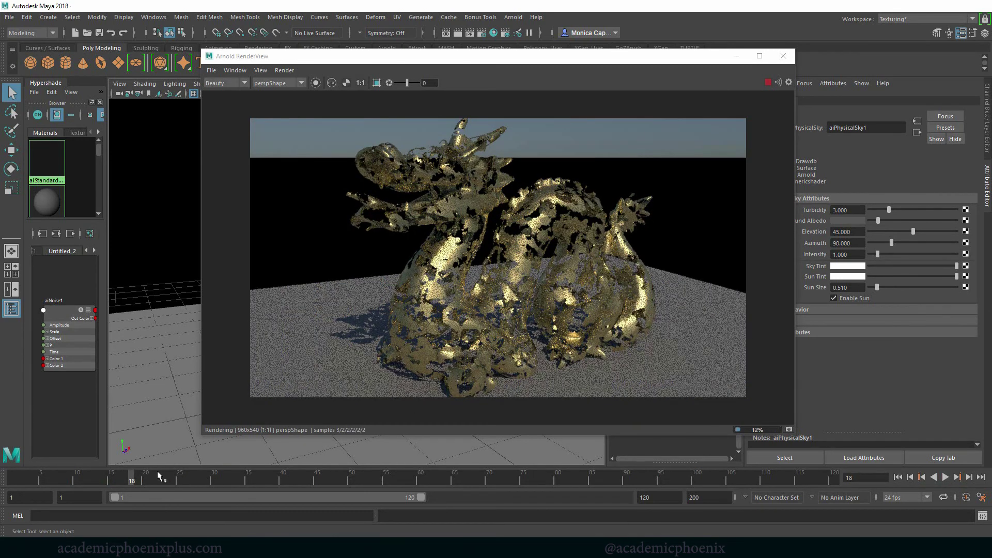
drag(157, 471, 166, 475)
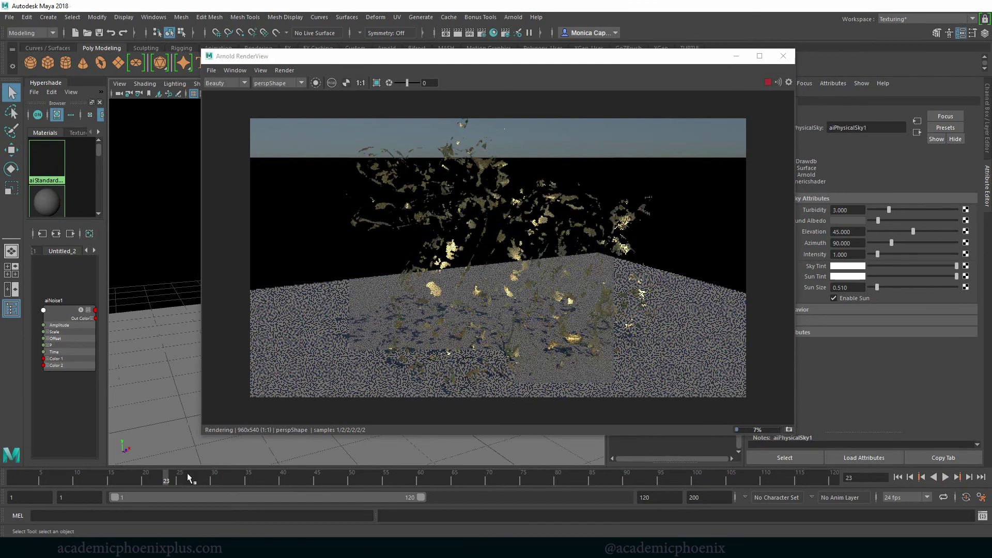
key(alt+v)
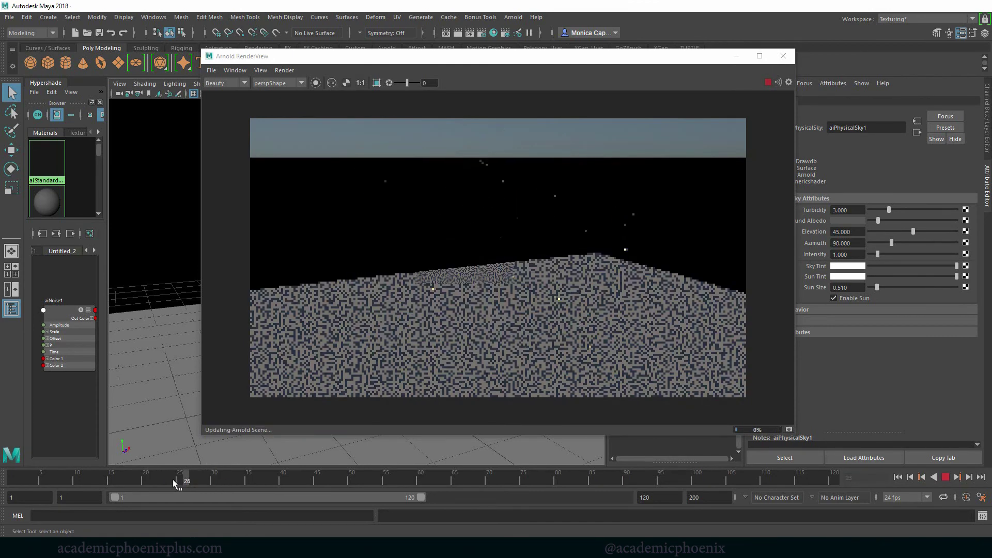
Replay the dissolve from frame 4, stopping playback at frame 16.
drag(172, 479, 32, 469)
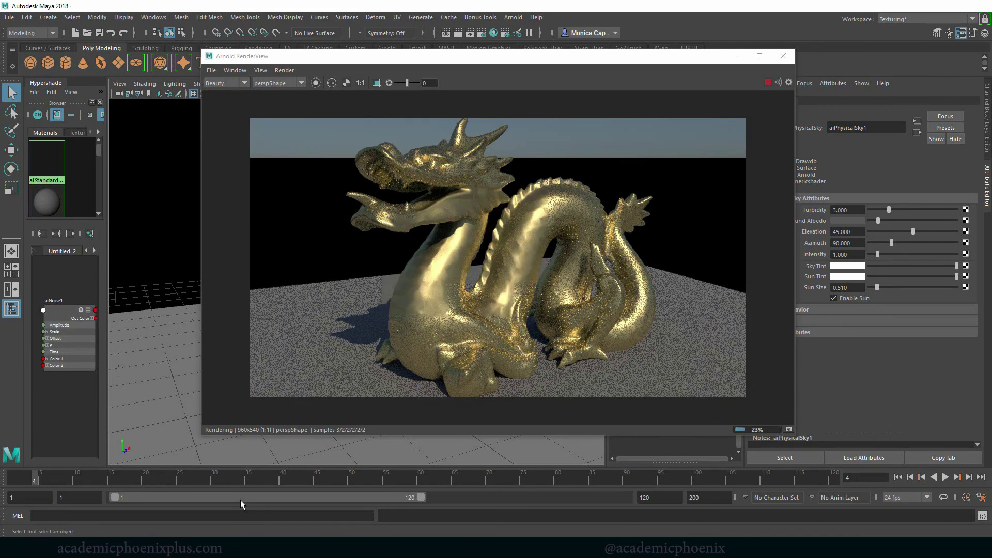
drag(111, 480, 138, 488)
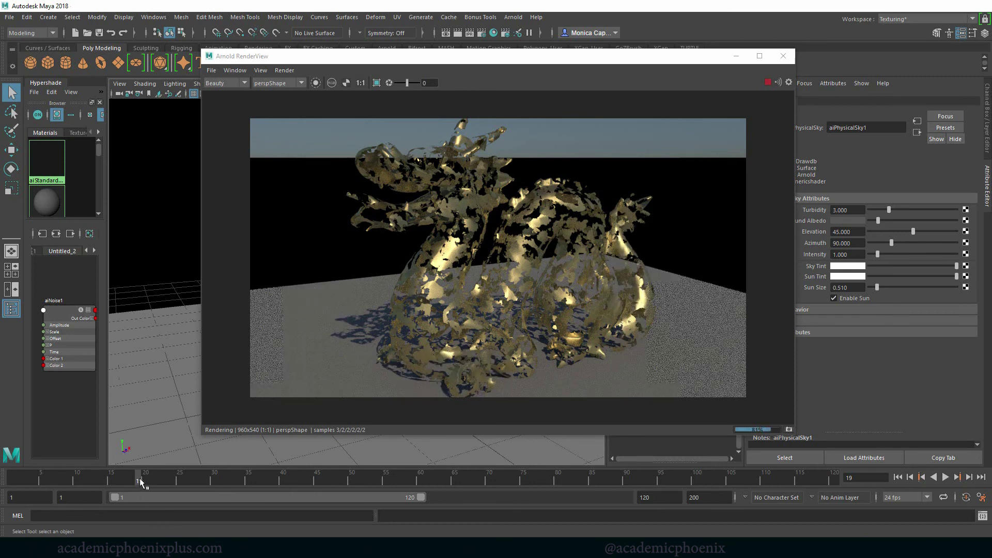
key(alt+v)
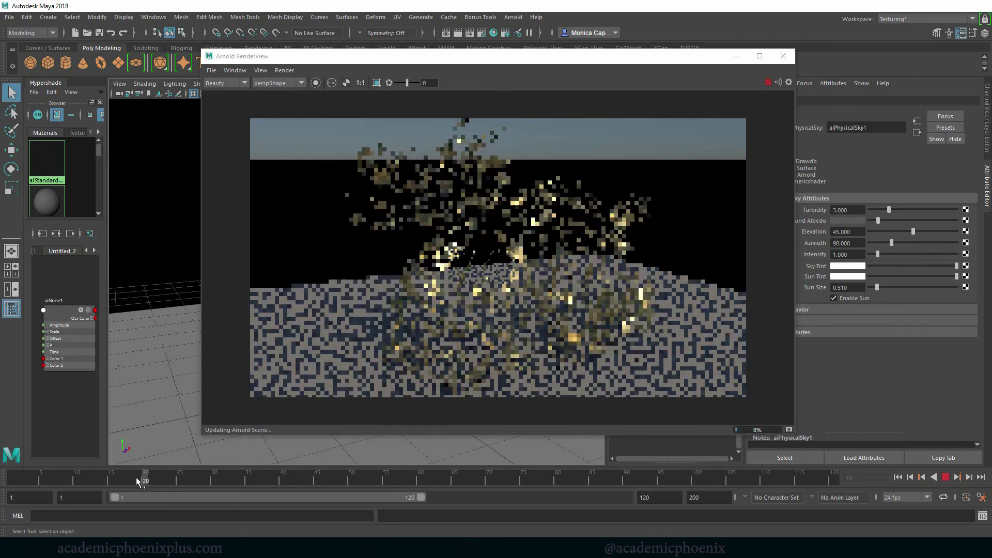
click(116, 477)
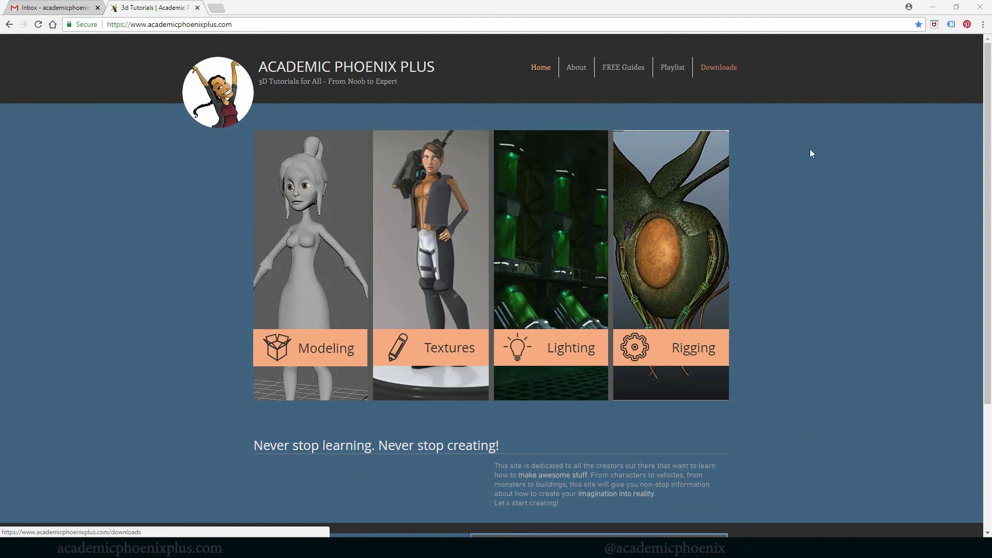
Browse the site's Downloads model grid and close the newsletter popup.
click(163, 29)
click(104, 175)
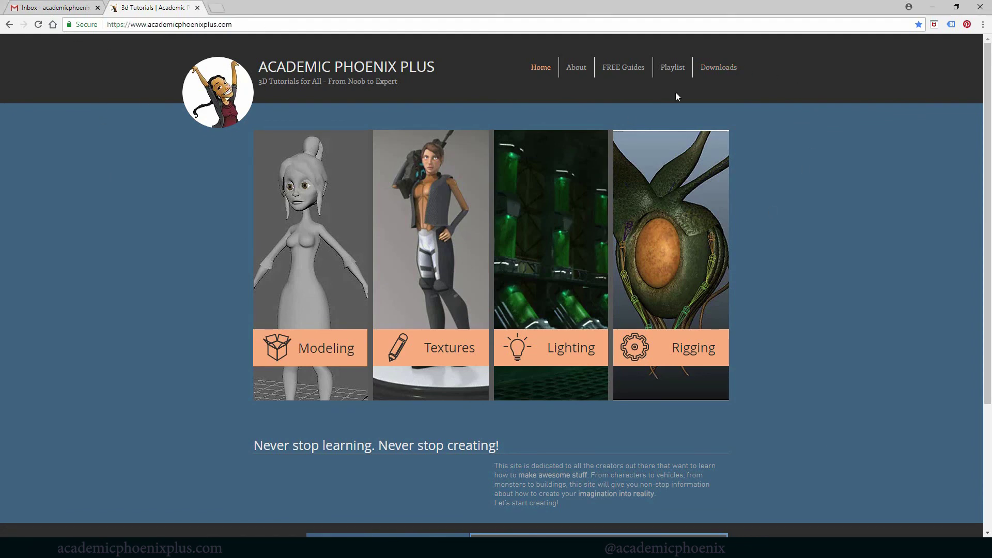
click(728, 74)
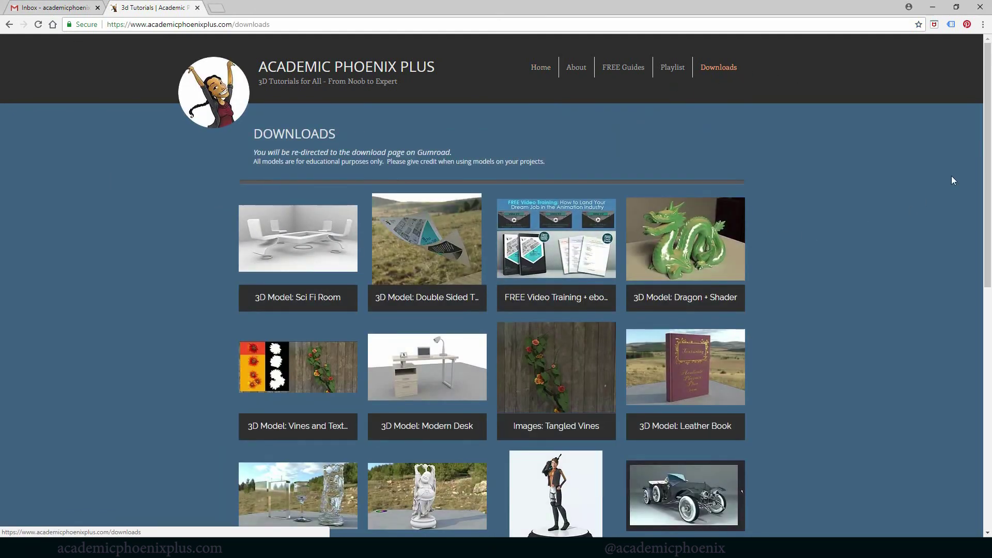
scroll(987, 146, down, 7)
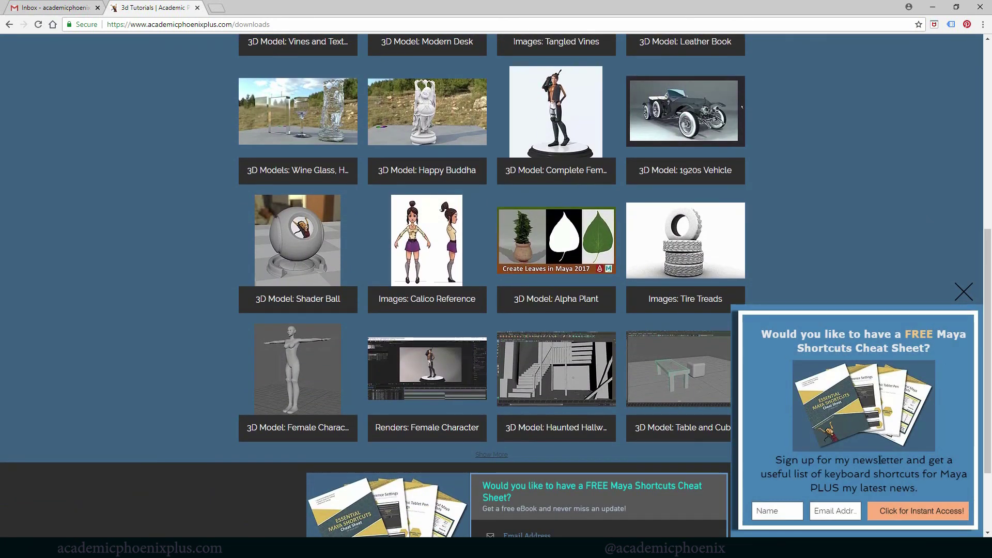
click(964, 293)
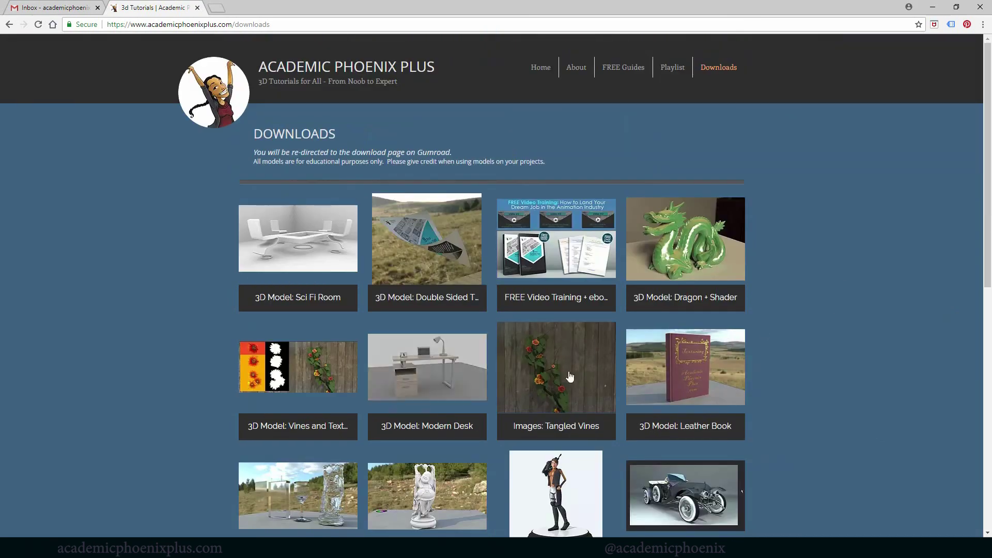